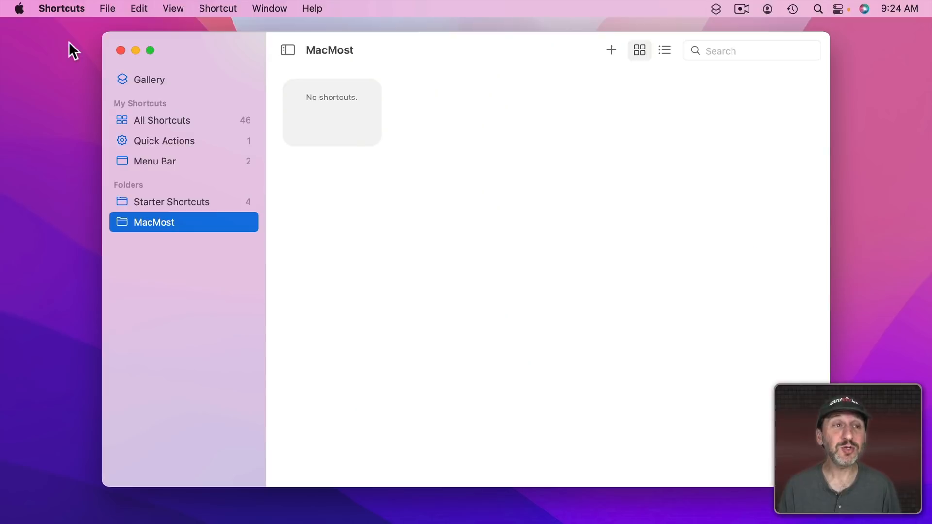
# Step: Create a new shortcut in the MacMost folder and add the Take Screenshot action to it
pyautogui.click(610, 50)
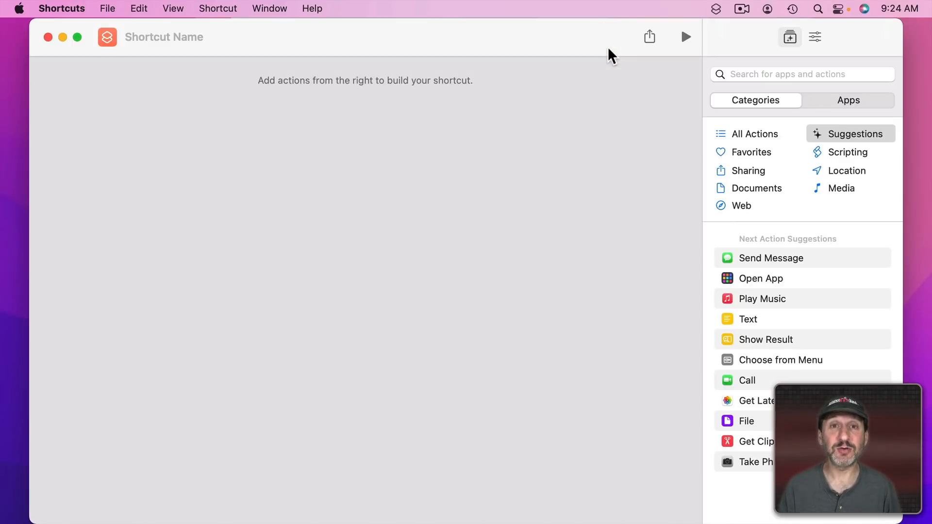
pyautogui.click(752, 75)
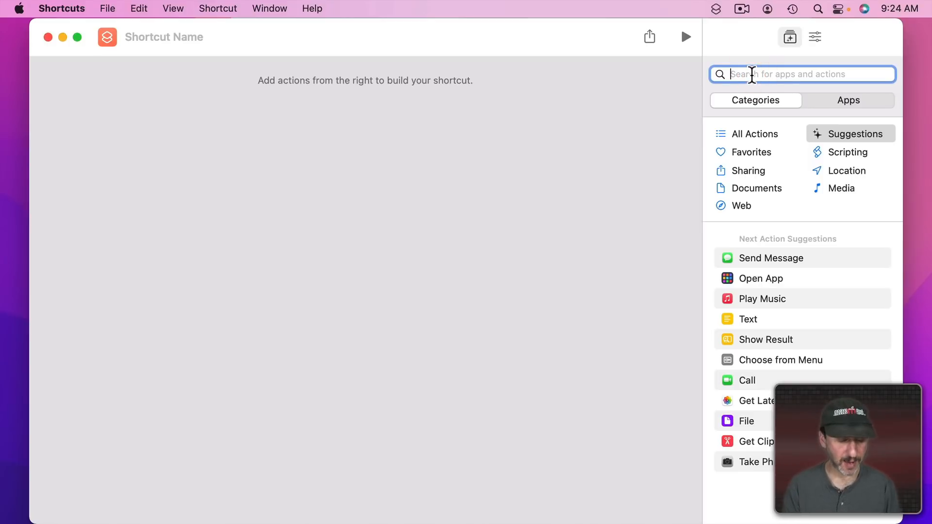
pyautogui.write('capture')
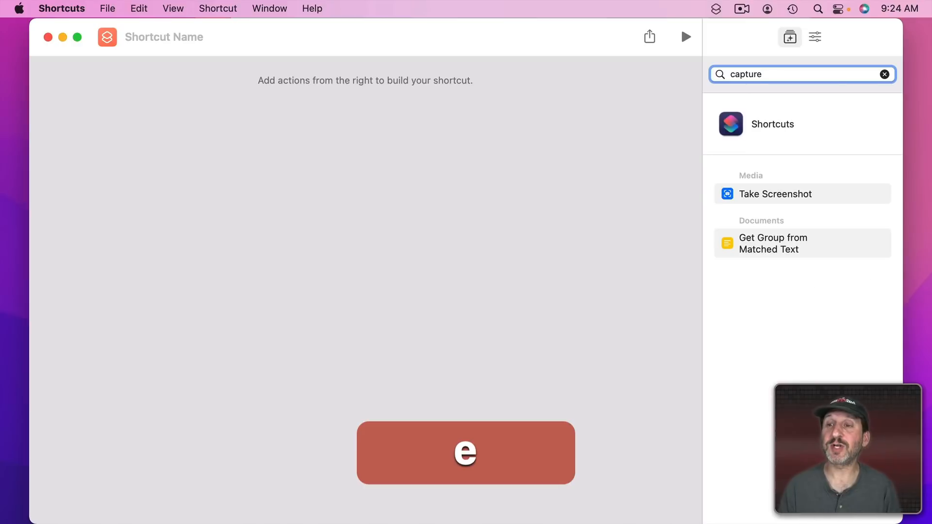
pyautogui.doubleClick(750, 196)
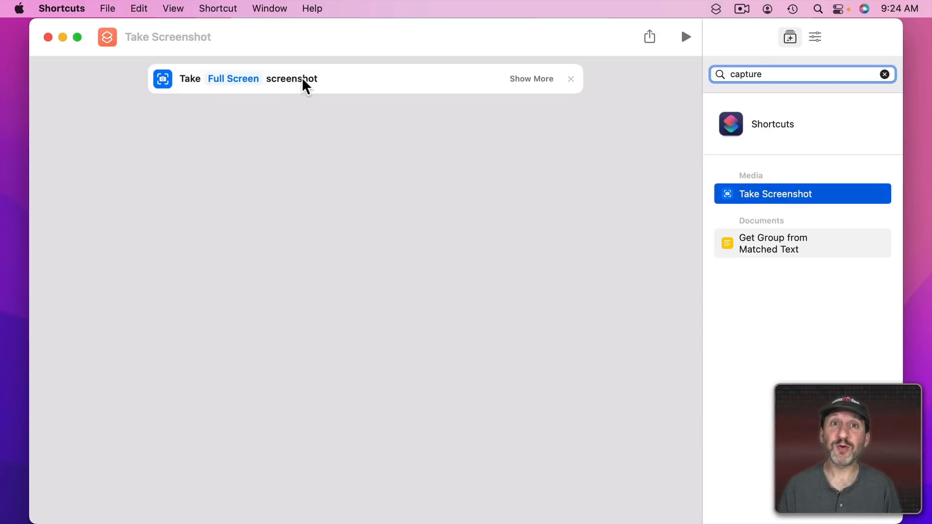
# Step: Set the screenshot action to Interactive with a Custom selection and test-run it on the word "screenshot"
pyautogui.click(226, 77)
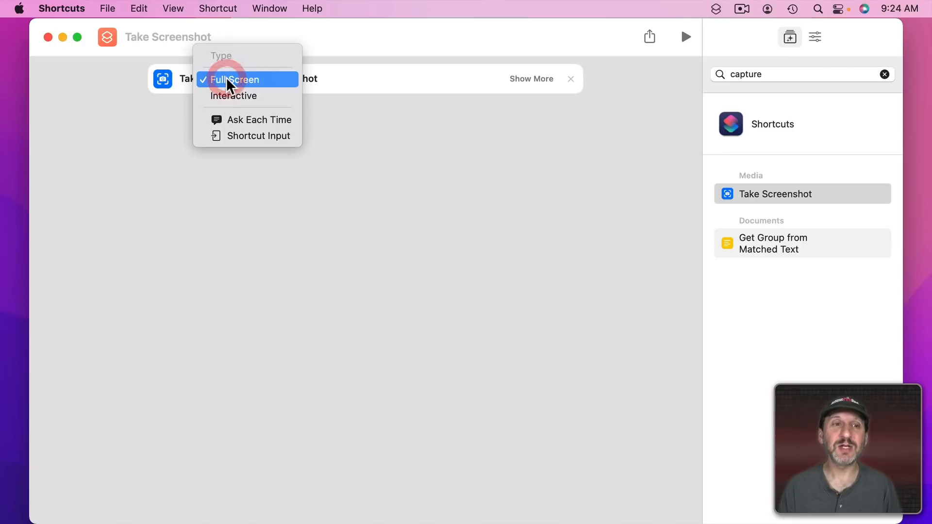
pyautogui.click(227, 95)
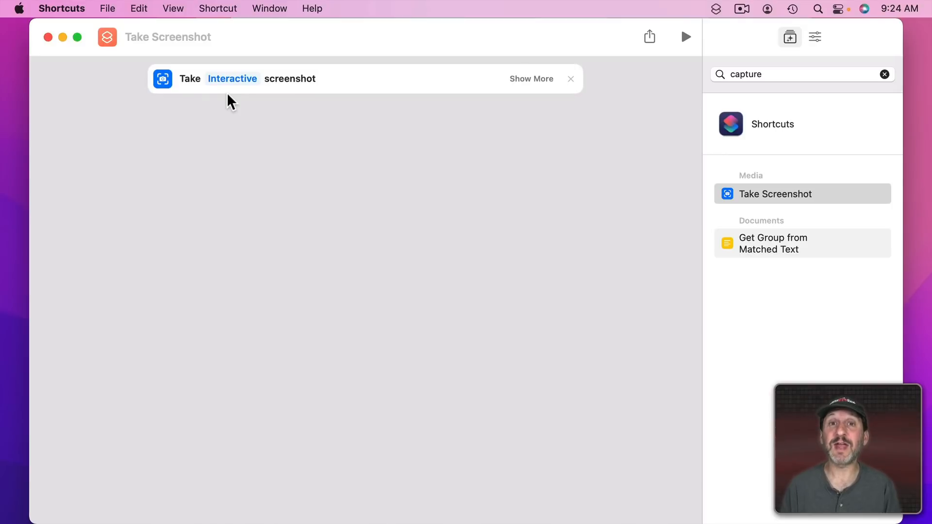
pyautogui.click(522, 79)
pyautogui.click(261, 109)
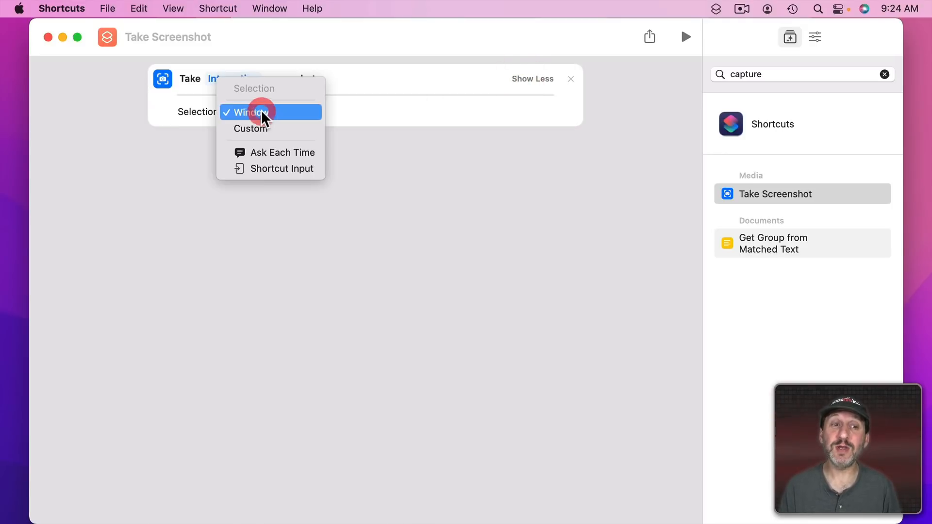
pyautogui.click(260, 128)
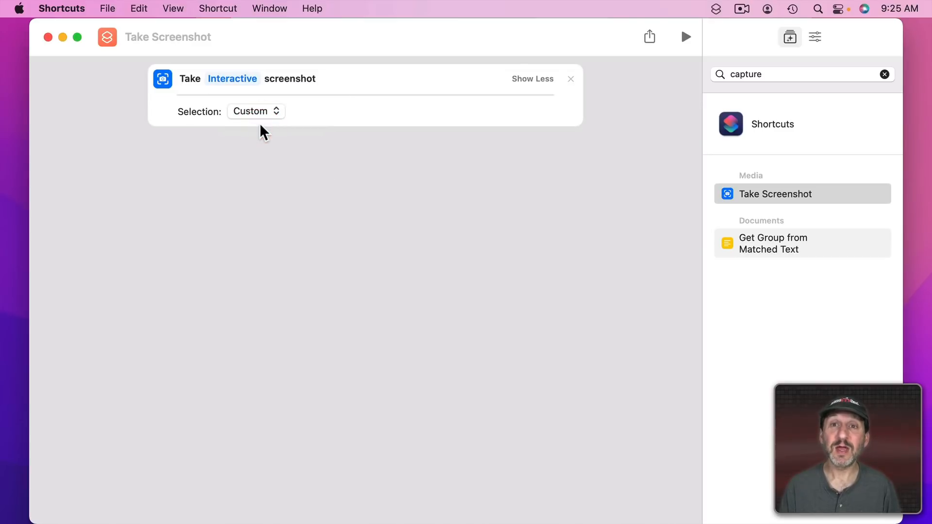
pyautogui.click(686, 38)
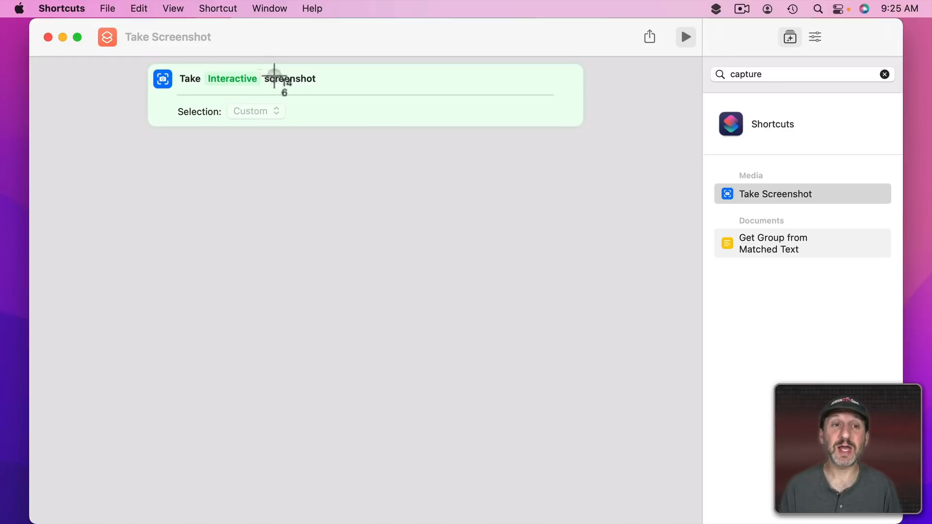
pyautogui.moveTo(257, 70); pyautogui.dragTo(327, 86)
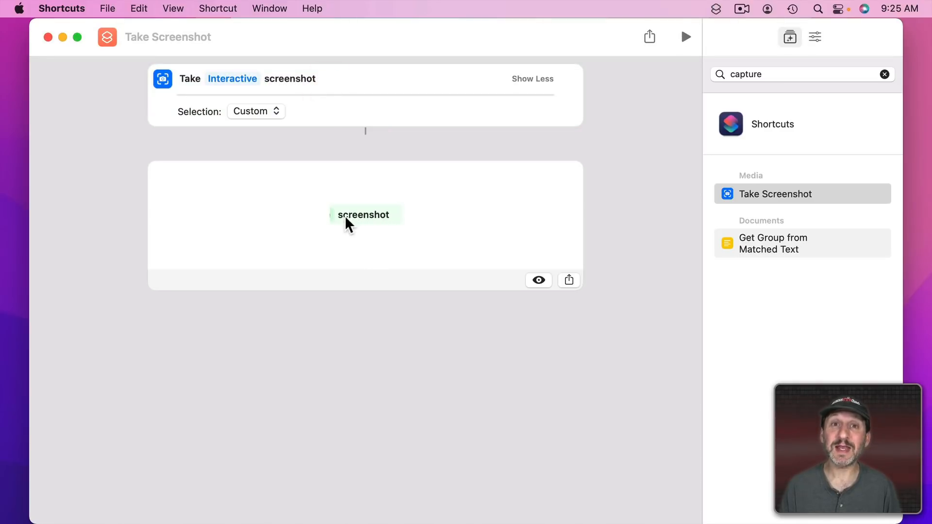
# Step: Search the actions for "text" and add Extract Text from Image after the screenshot action
pyautogui.doubleClick(768, 74)
pyautogui.write('text')
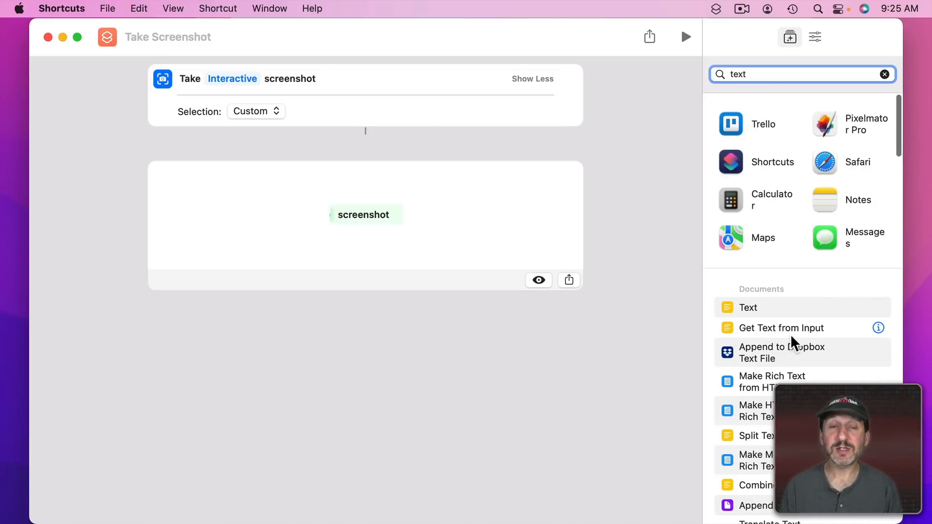
pyautogui.scroll(-5, 787, 305)
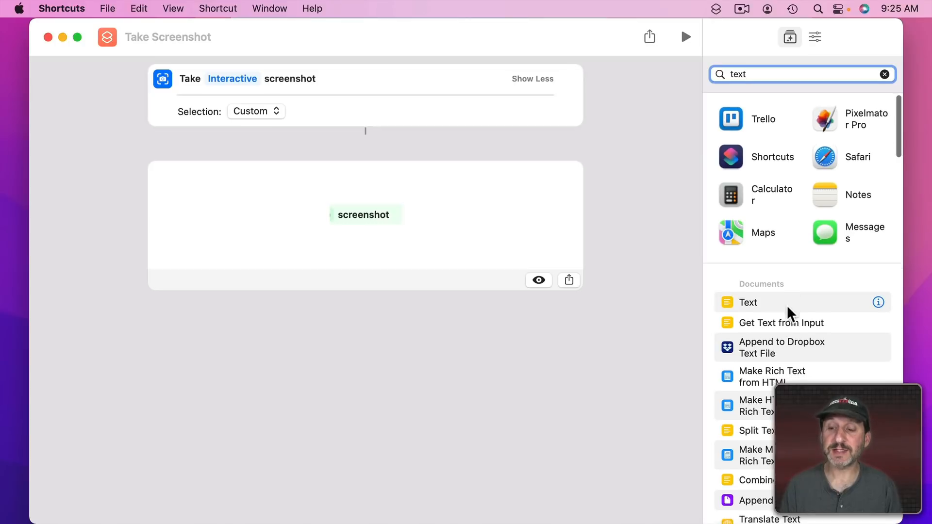
pyautogui.scroll(-8, 787, 305)
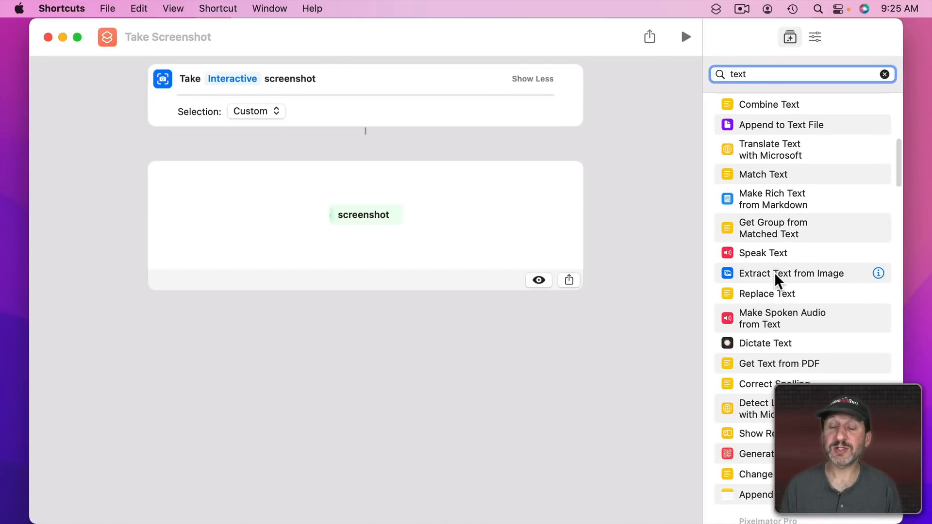
pyautogui.doubleClick(774, 273)
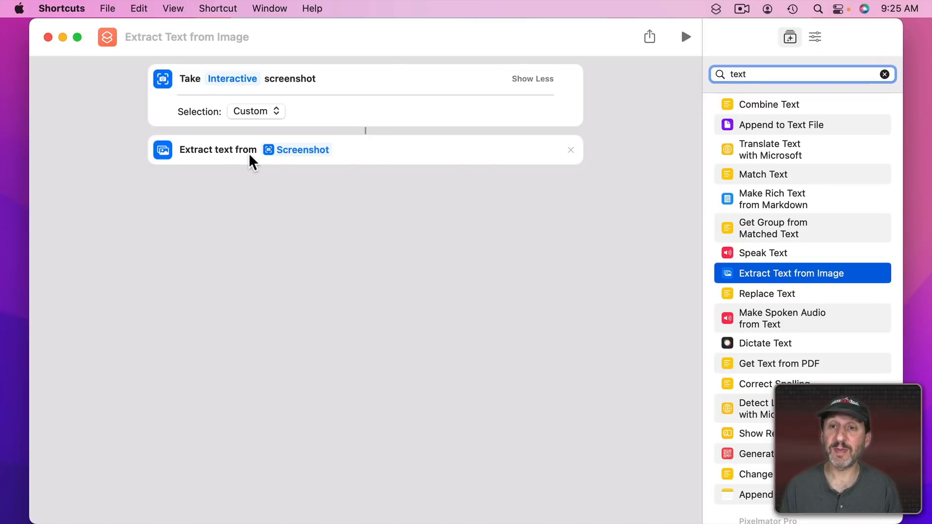
# Step: Test-run the shortcut on the "Take Interactive screenshot" line and select the extracted text in the result
pyautogui.click(685, 36)
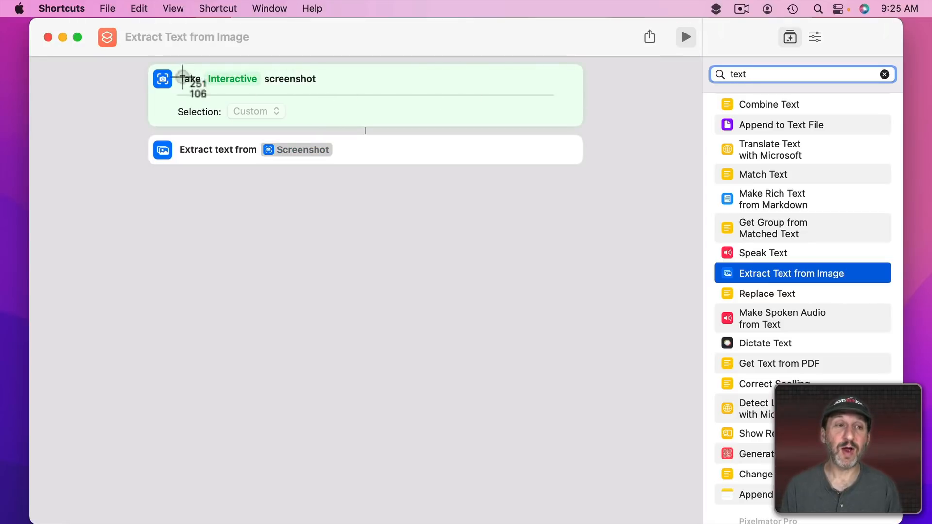
pyautogui.moveTo(176, 68); pyautogui.dragTo(321, 86)
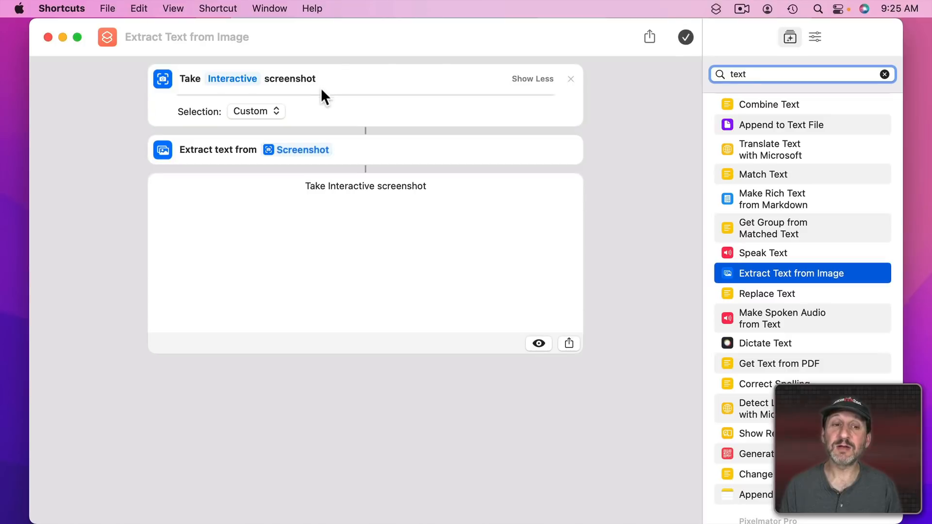
pyautogui.moveTo(314, 185); pyautogui.dragTo(407, 186)
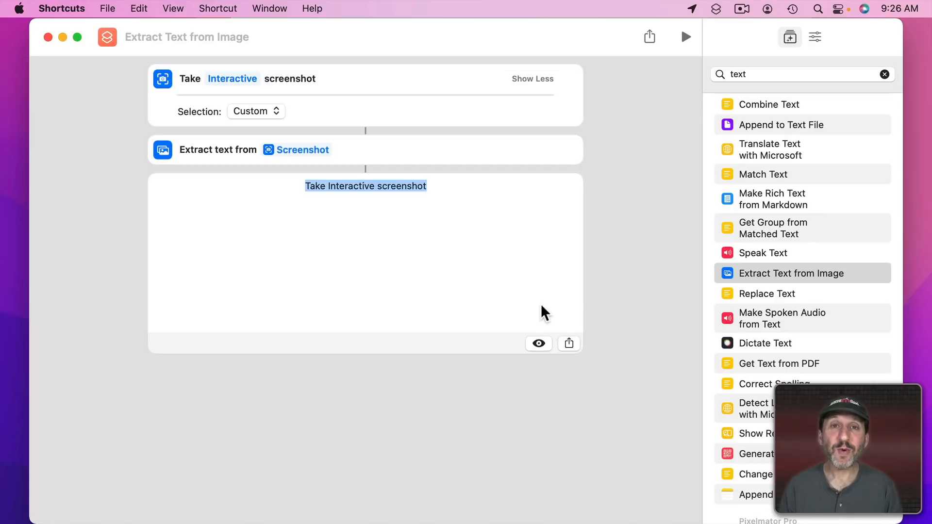
# Step: Test-run the shortcut on the action names from Combine Text to Match Text and review the extracted items as a list
pyautogui.click(685, 38)
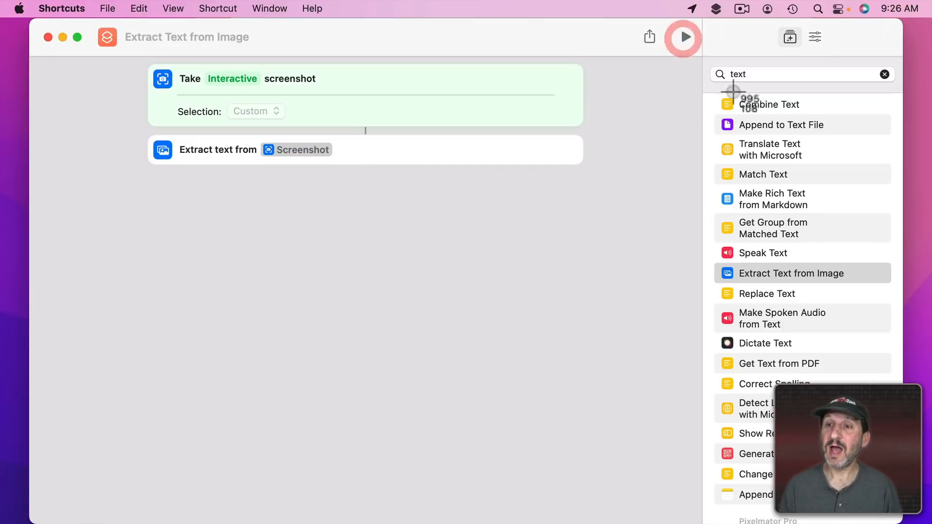
pyautogui.moveTo(770, 172); pyautogui.dragTo(835, 179)
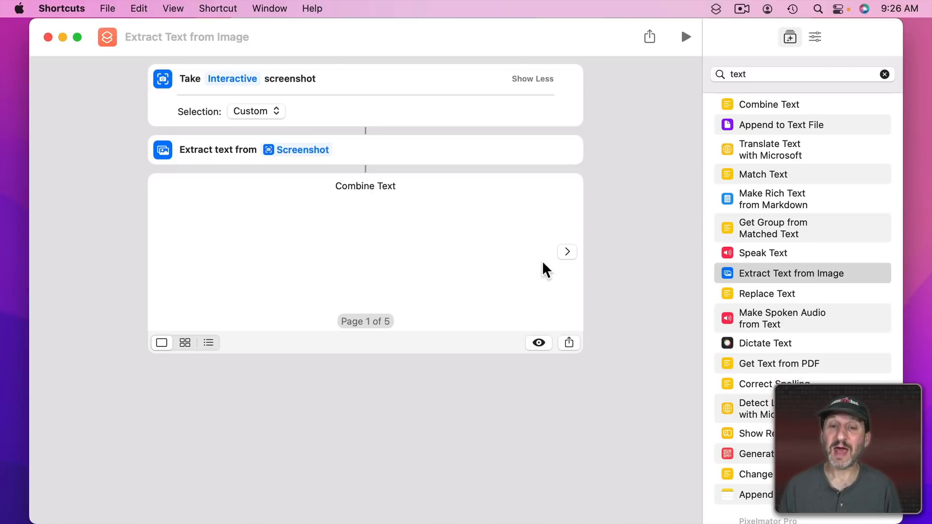
pyautogui.click(566, 252)
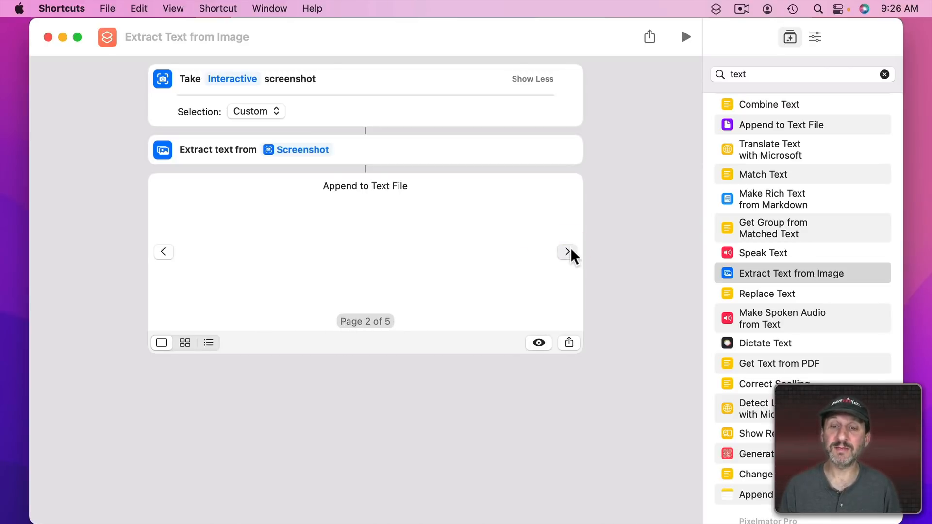
pyautogui.click(570, 249)
pyautogui.click(207, 343)
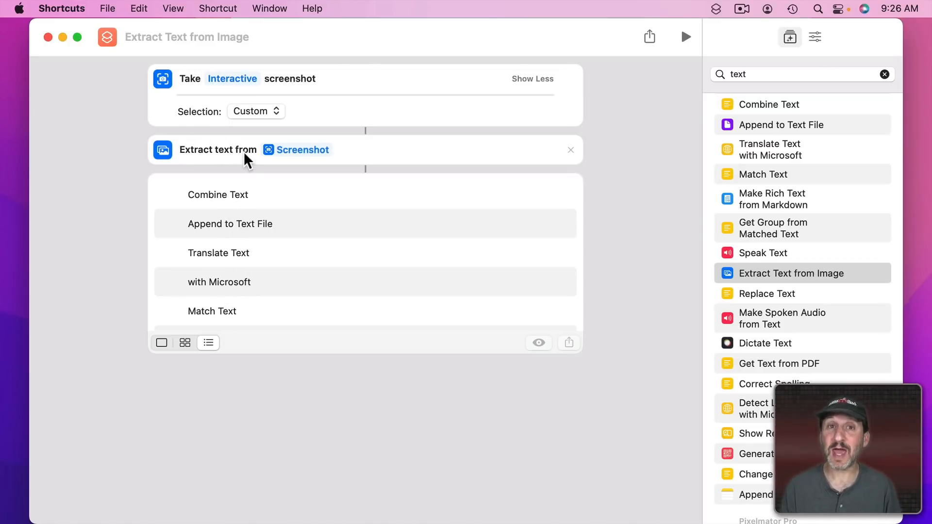
pyautogui.click(235, 195)
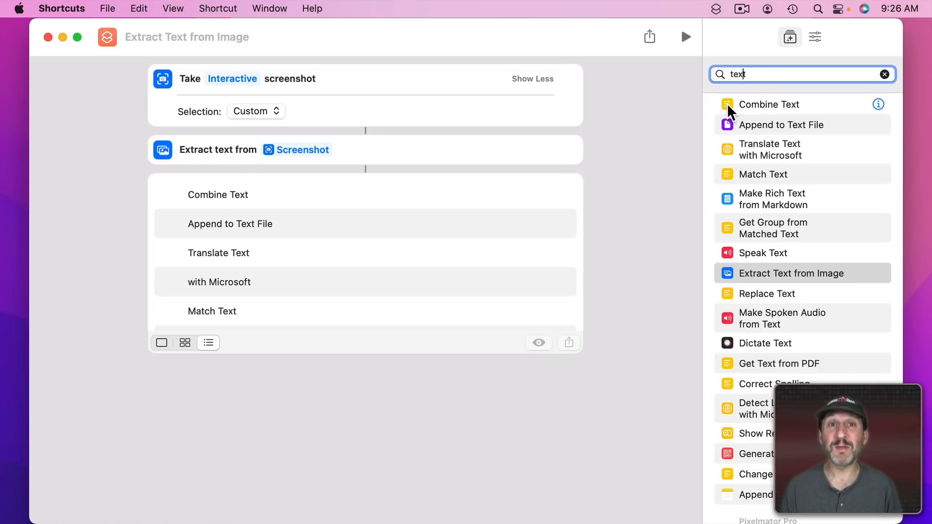
# Step: Add a Combine Text action with New Lines as the separator and test-run it on the names from Combine Text to Match Text
pyautogui.click(879, 104)
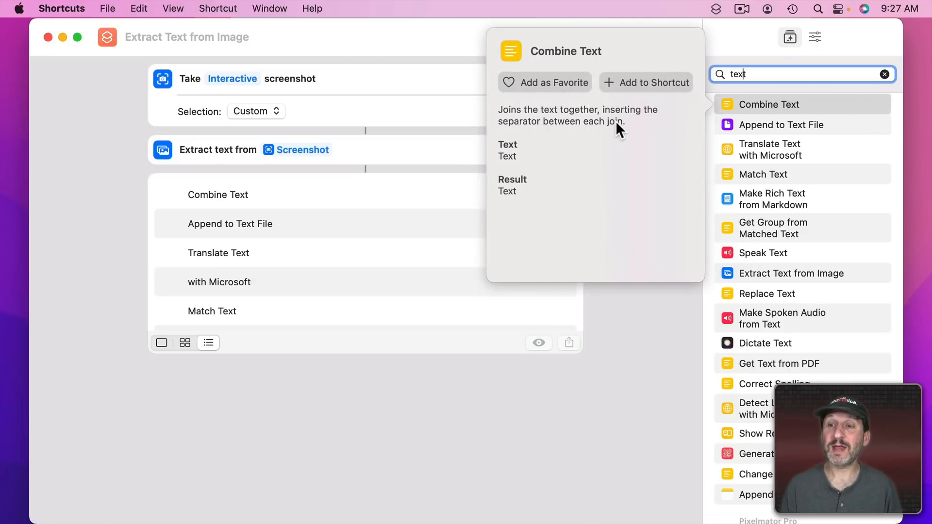
pyautogui.doubleClick(743, 104)
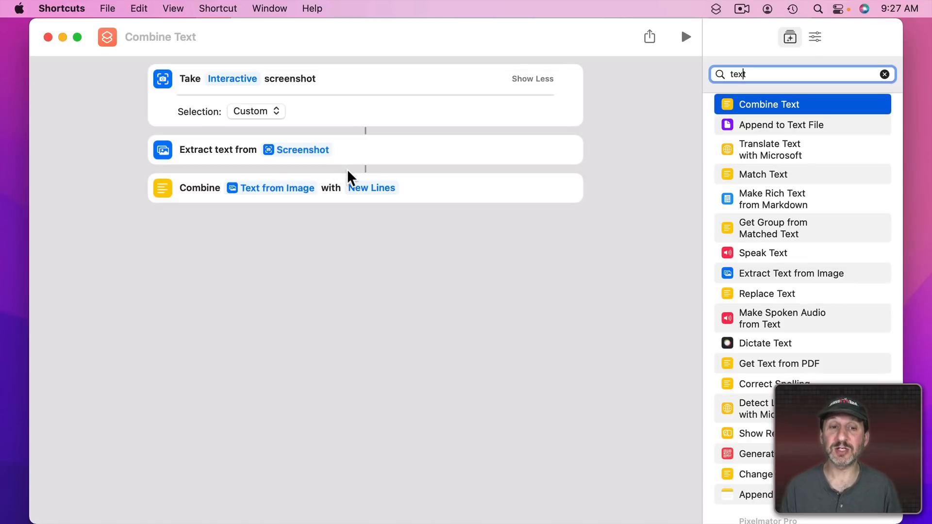
pyautogui.click(358, 194)
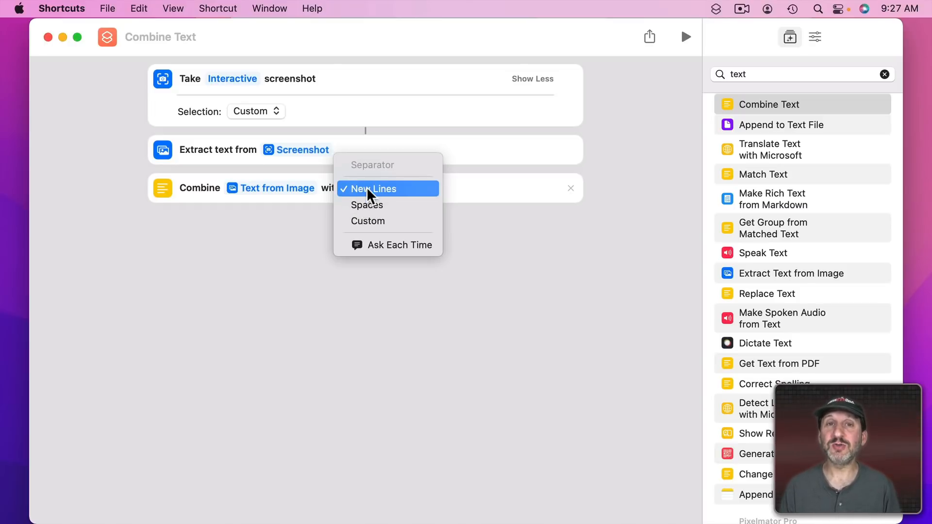
pyautogui.click(367, 189)
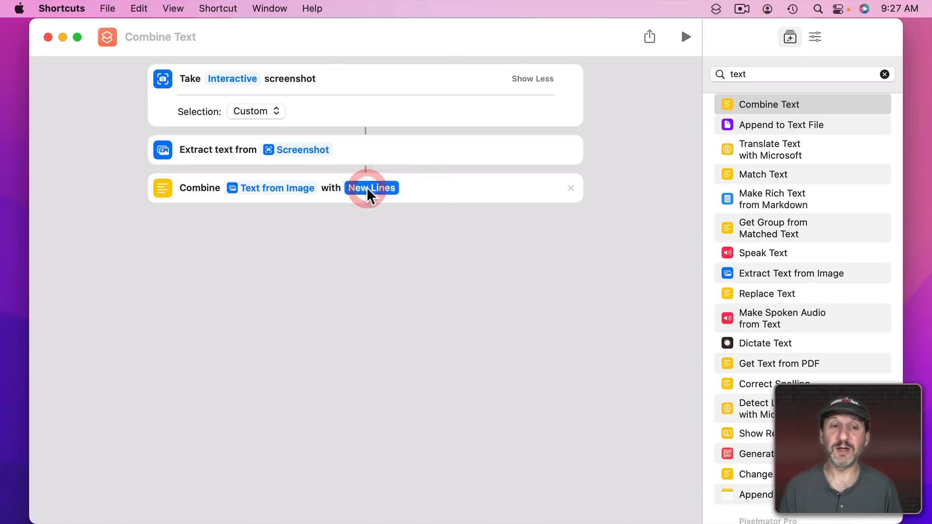
pyautogui.click(685, 37)
pyautogui.moveTo(736, 98); pyautogui.dragTo(835, 184)
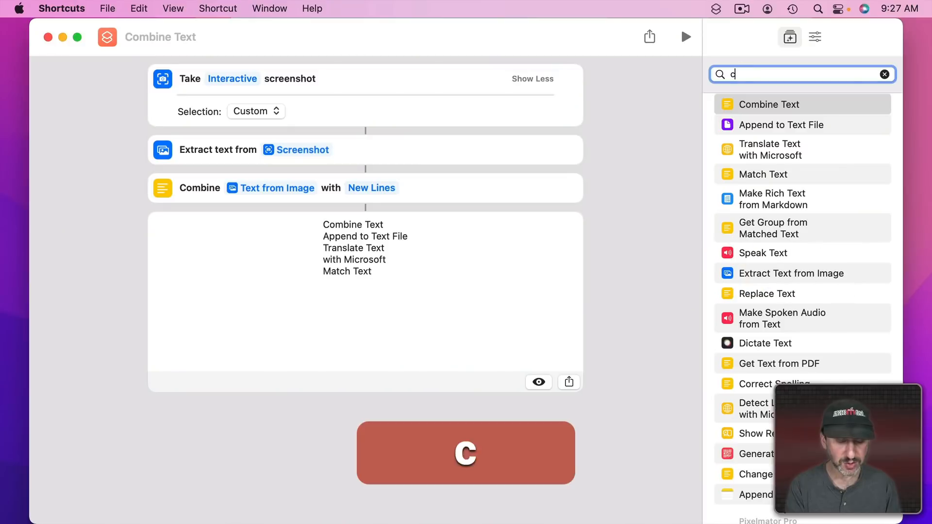
# Step: Add a Copy to Clipboard action, clear its content and reassign it to the Combined Text magic variable
pyautogui.write('lip')
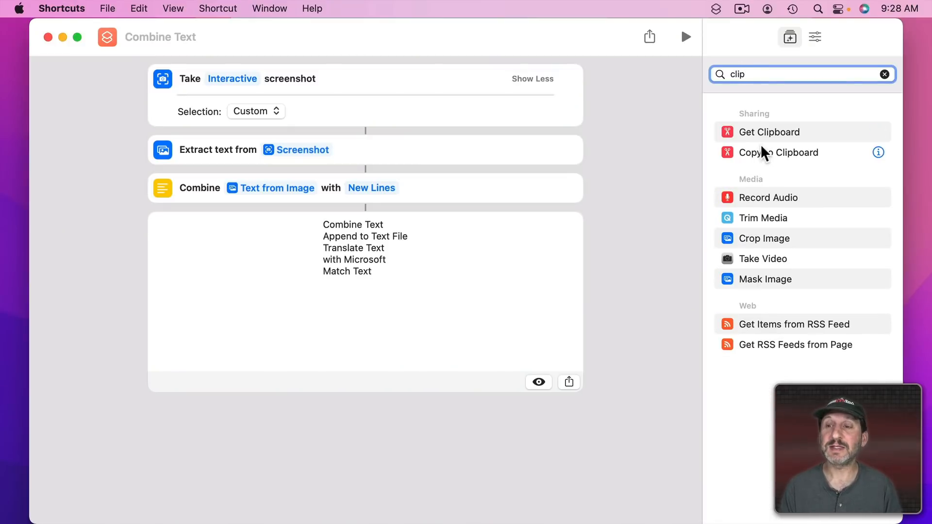
pyautogui.doubleClick(759, 152)
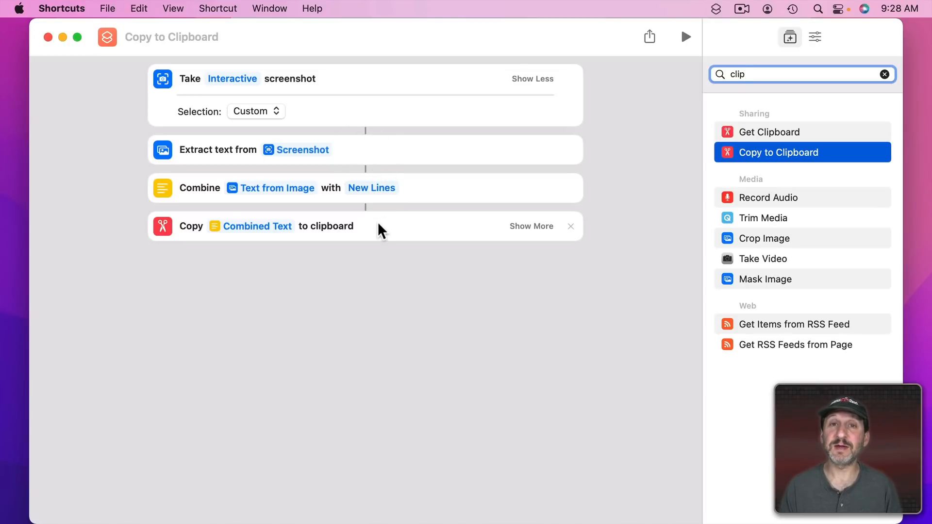
pyautogui.click(242, 226)
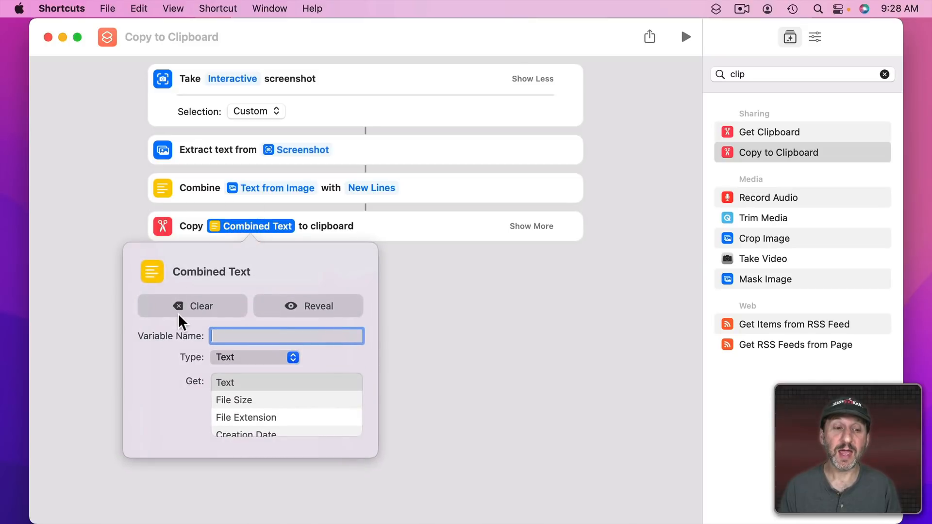
pyautogui.click(180, 307)
pyautogui.click(226, 234)
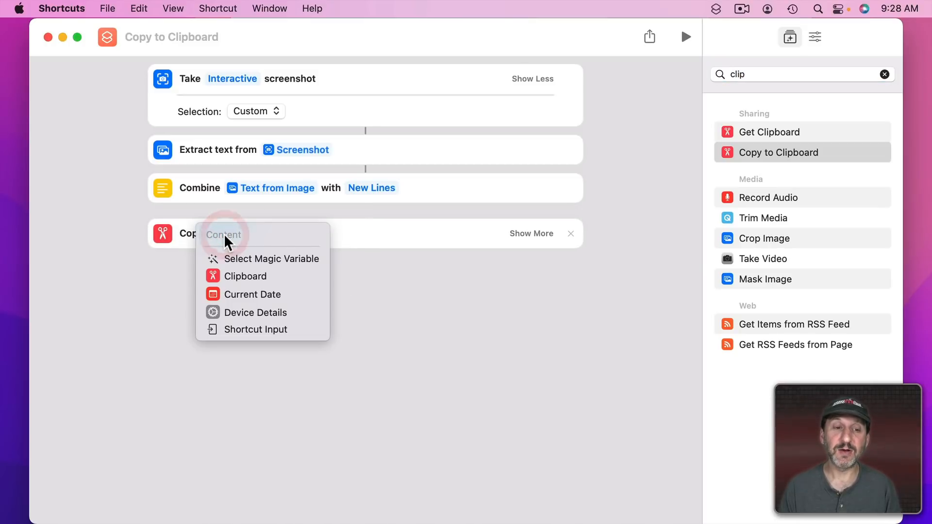
pyautogui.click(252, 262)
pyautogui.click(368, 311)
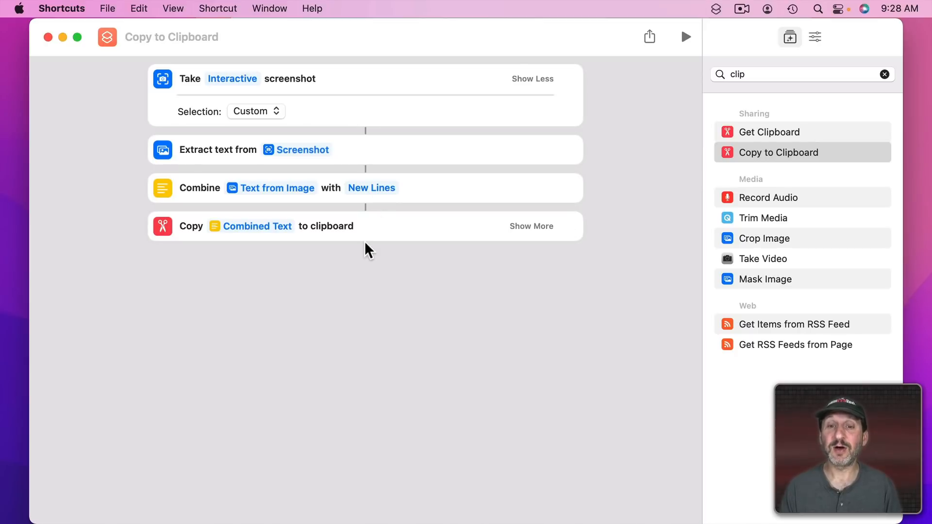
# Step: Run the shortcut on the Media action names from Record Audio to Mask Image to copy their text
pyautogui.click(683, 40)
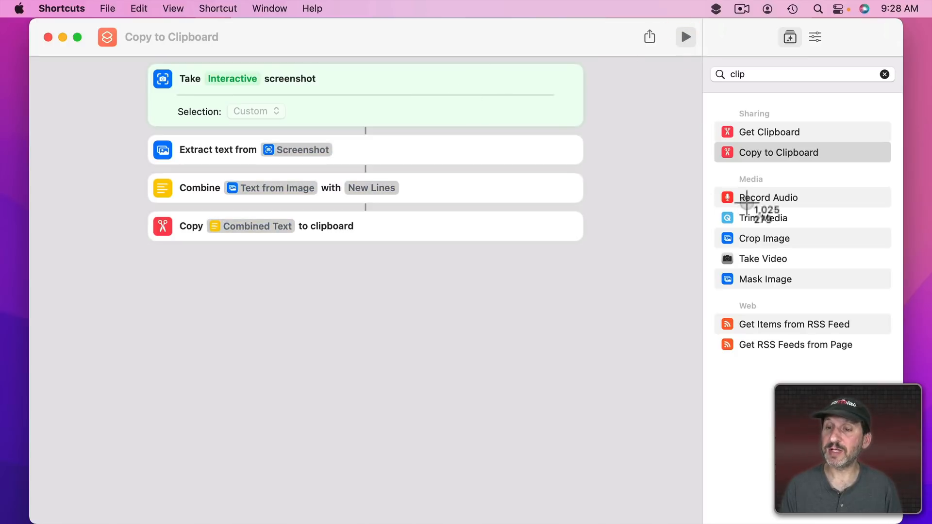
pyautogui.moveTo(741, 216); pyautogui.dragTo(809, 286)
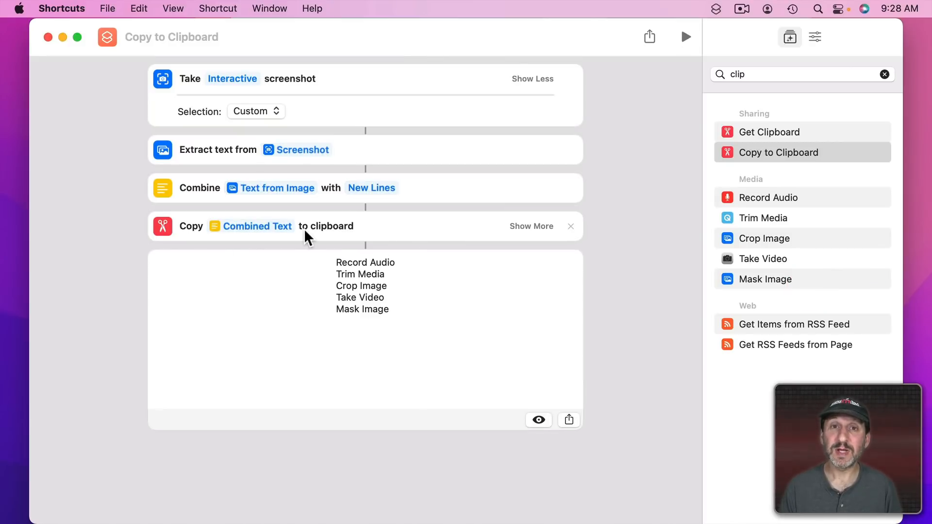
# Step: Switch to TextEdit and paste the captured Media action names into the blank document
pyautogui.press('super+space')
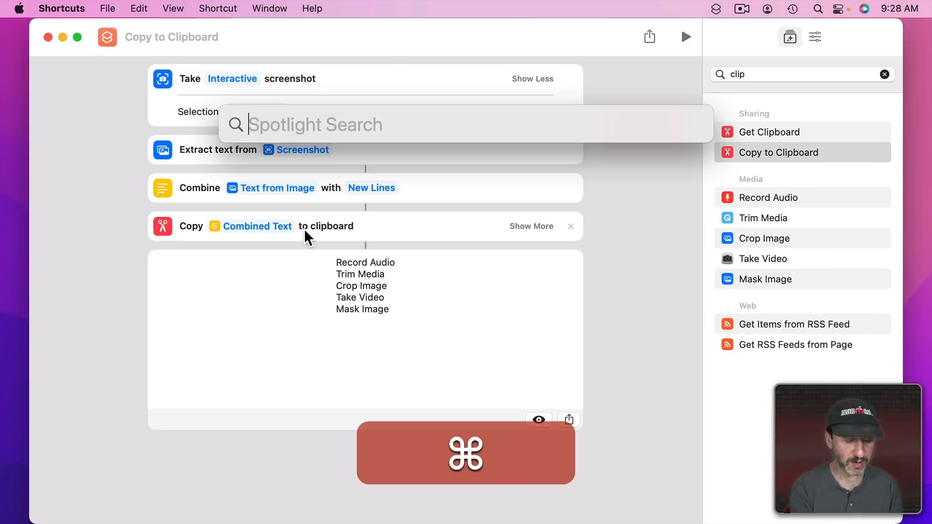
pyautogui.write('text')
pyautogui.press('Return')
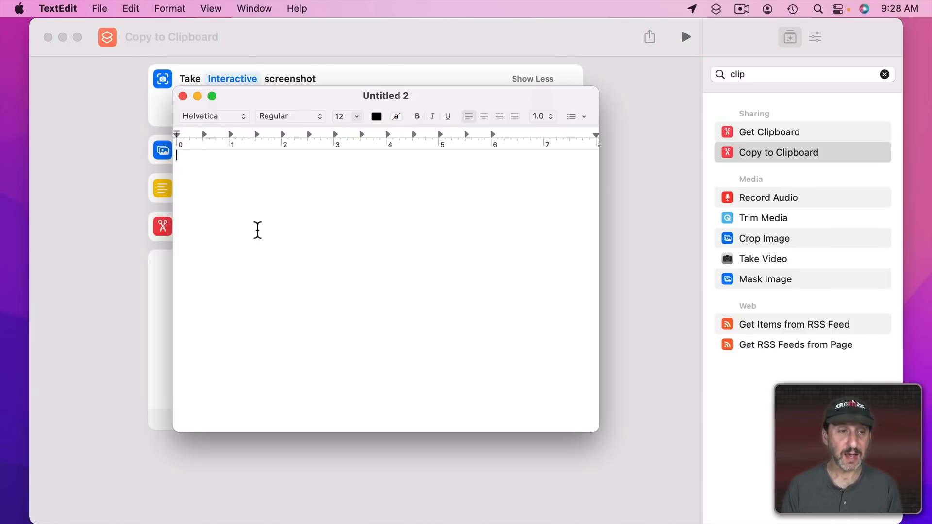
pyautogui.press('super+v')
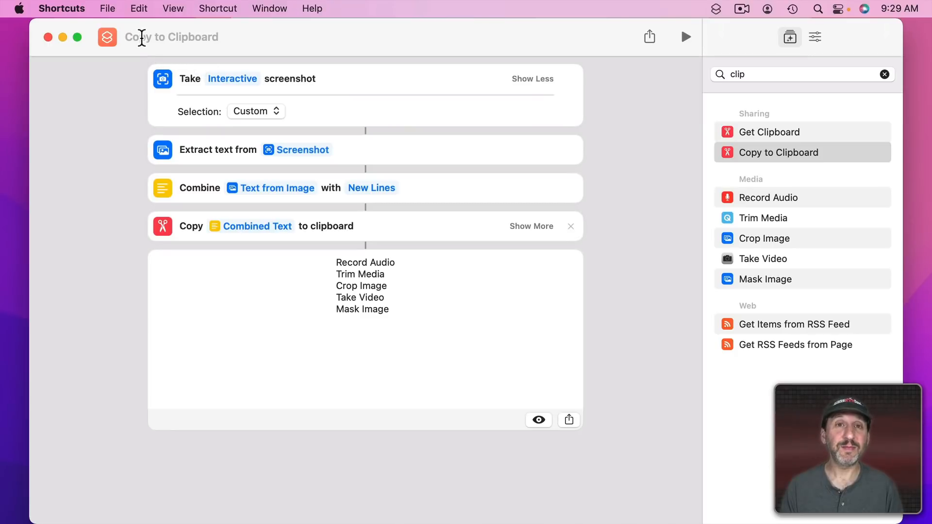
# Step: Rename the shortcut as "Screen Capture Text to Clipboard"
pyautogui.click(142, 37)
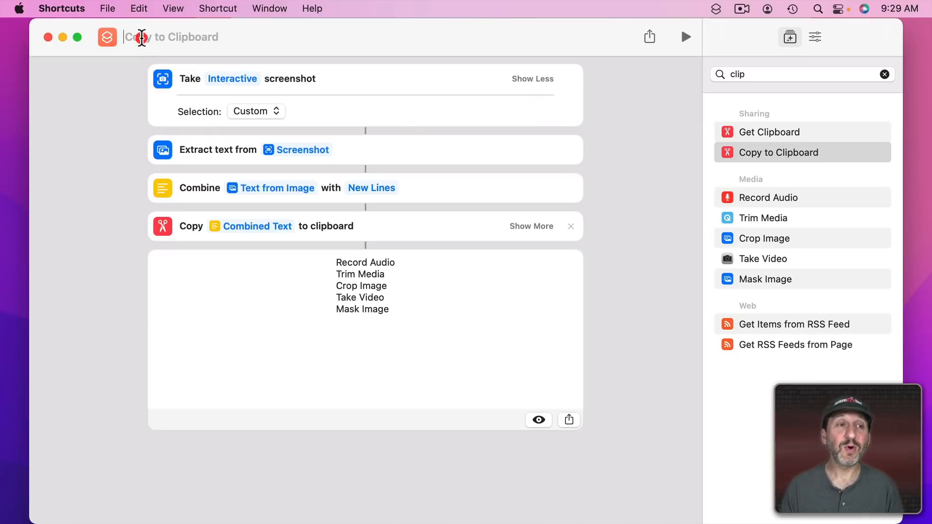
pyautogui.write('Screen ')
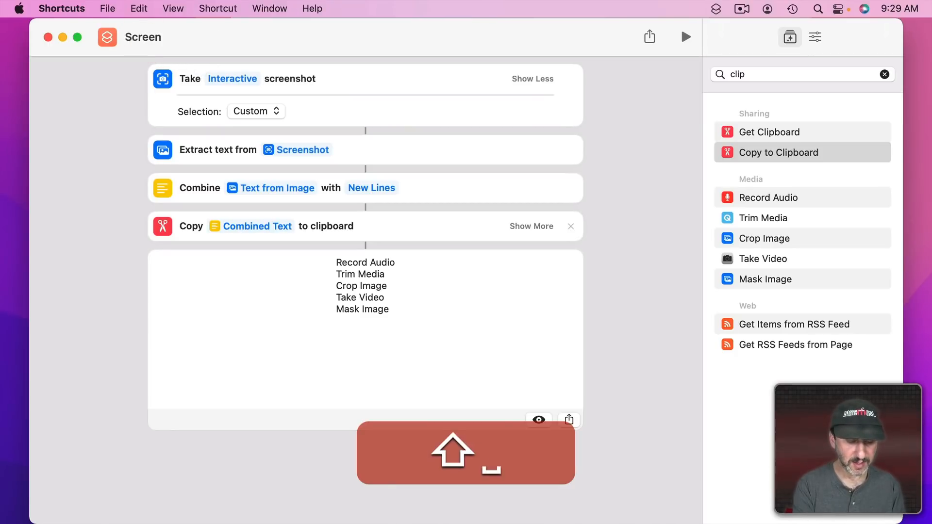
pyautogui.write('Capture Text')
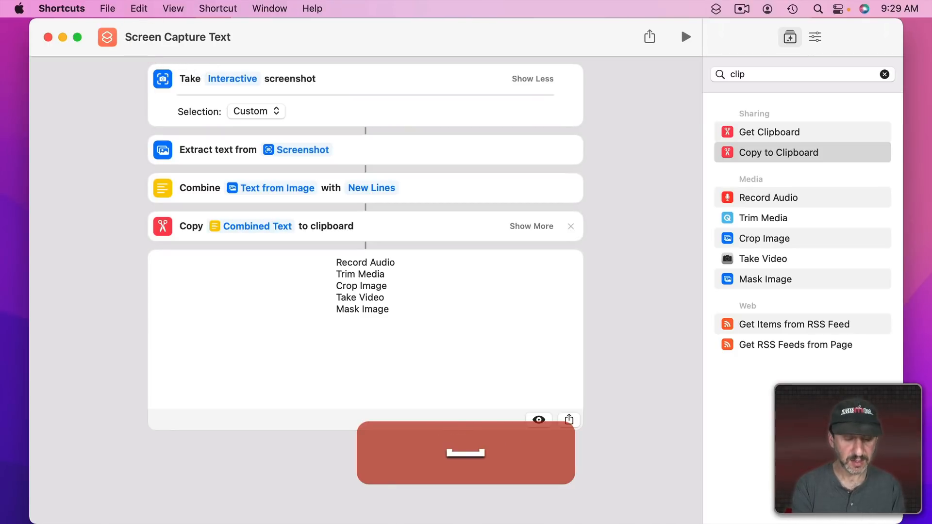
pyautogui.write(' to Clipboard')
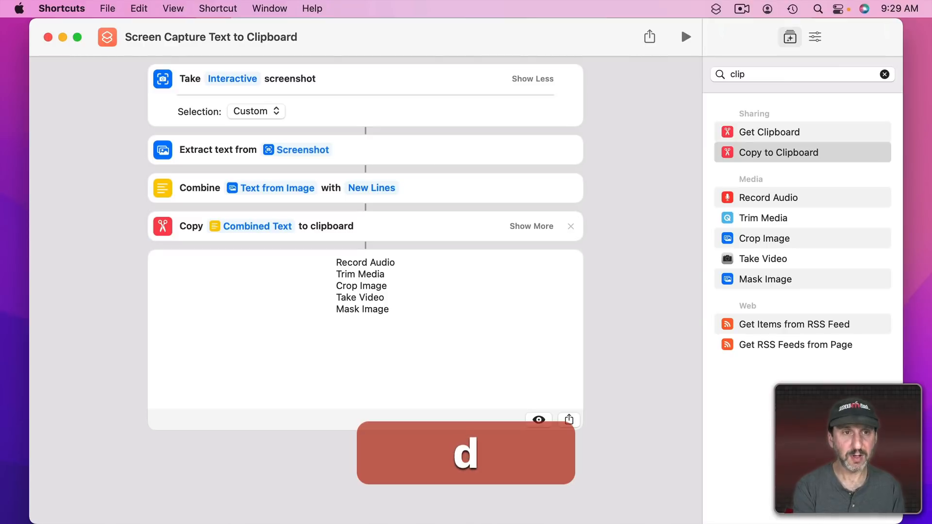
pyautogui.press('Return')
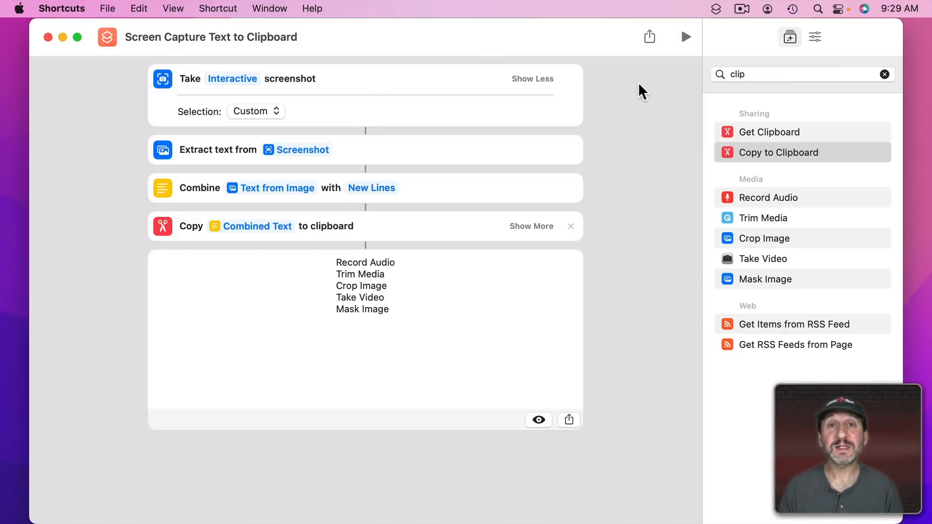
# Step: Turn on Pin in Menu Bar in the shortcut's details and check the pinned shortcuts list before and after
pyautogui.click(819, 37)
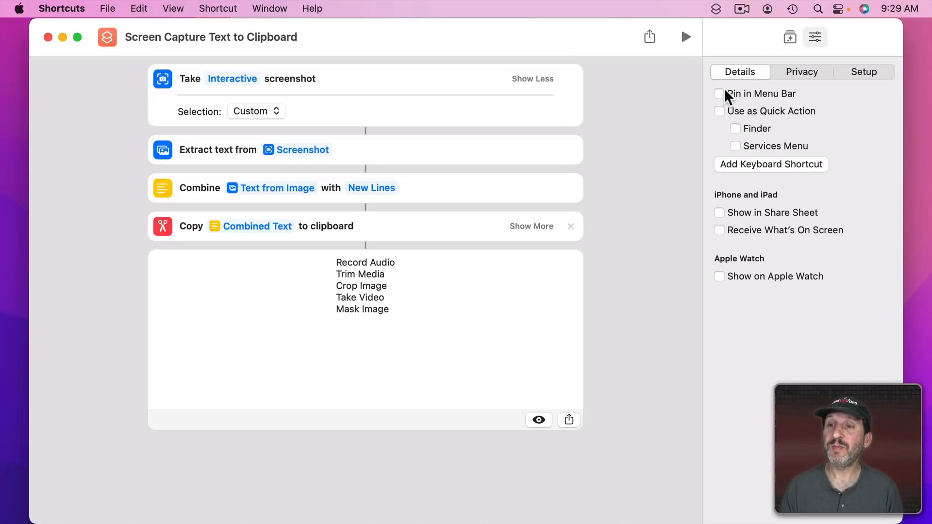
pyautogui.click(716, 9)
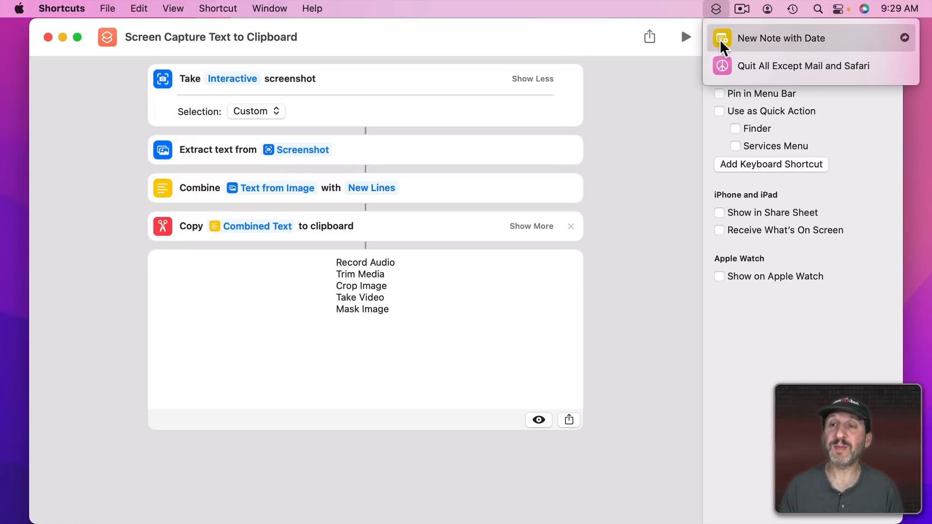
pyautogui.click(716, 8)
pyautogui.click(719, 94)
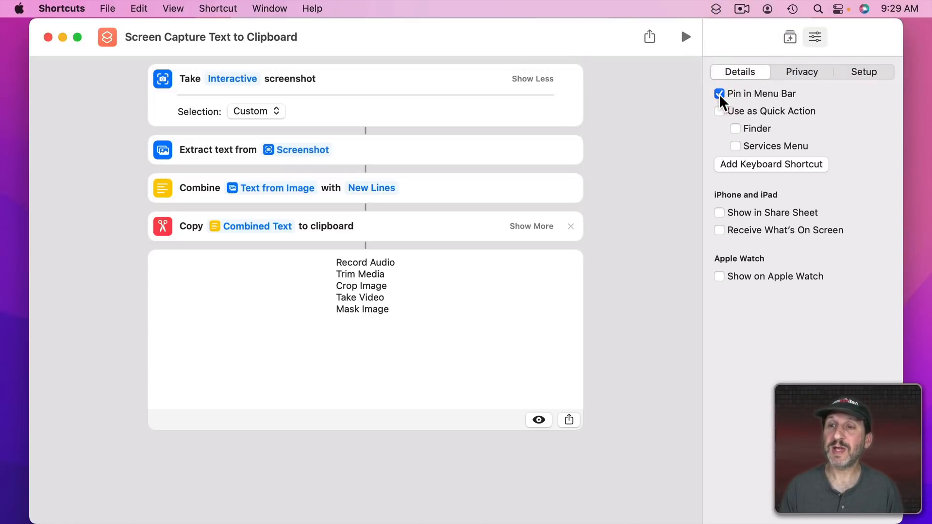
pyautogui.click(716, 8)
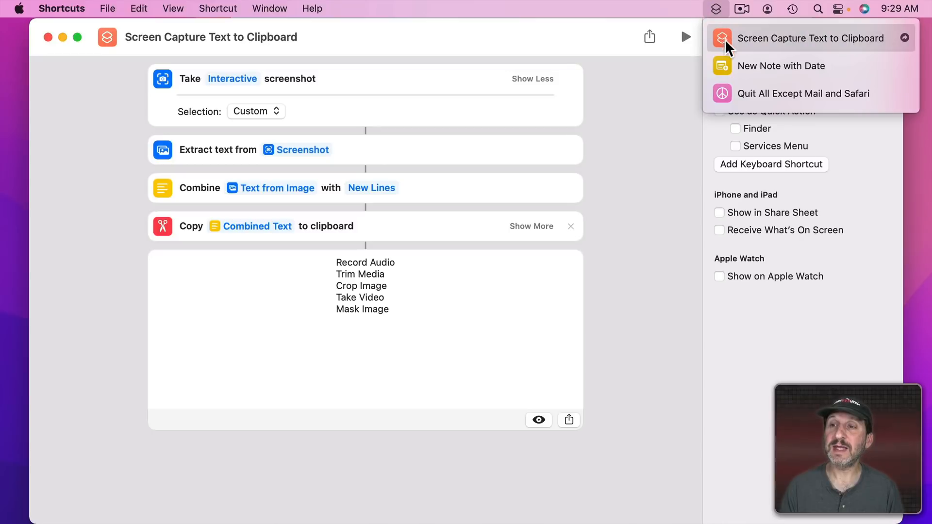
pyautogui.click(716, 9)
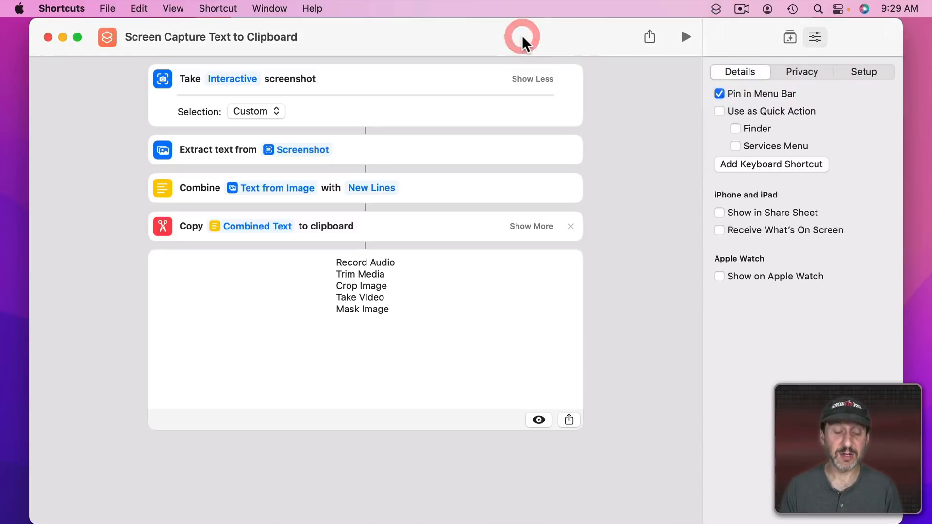
# Step: Hide the Shortcuts and TextEdit windows and try to select the What's New text on the App Store's Pages listing
pyautogui.press('super+h')
pyautogui.press('super+h')
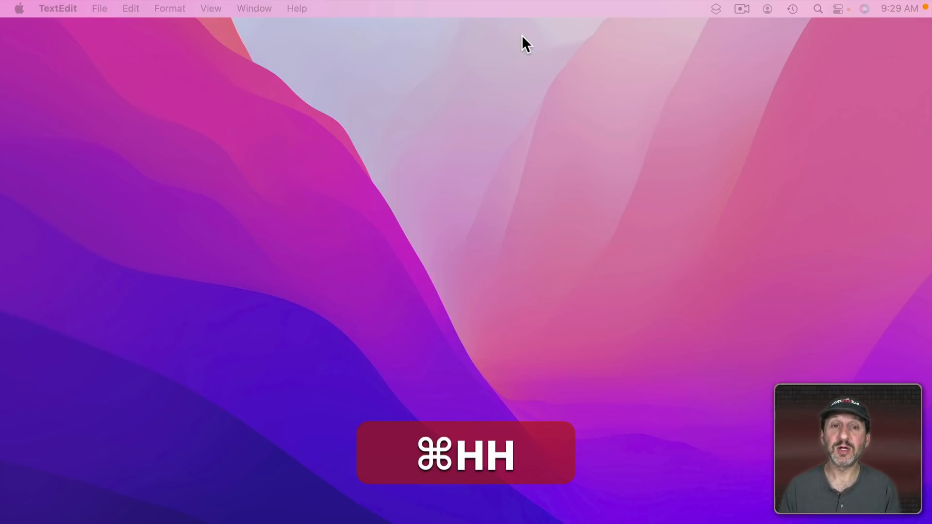
pyautogui.click(445, 154)
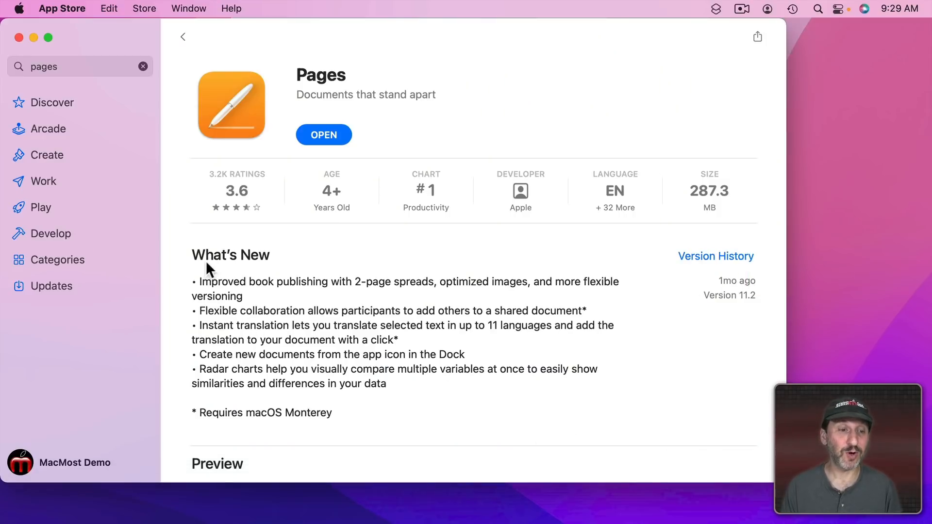
pyautogui.click(357, 377)
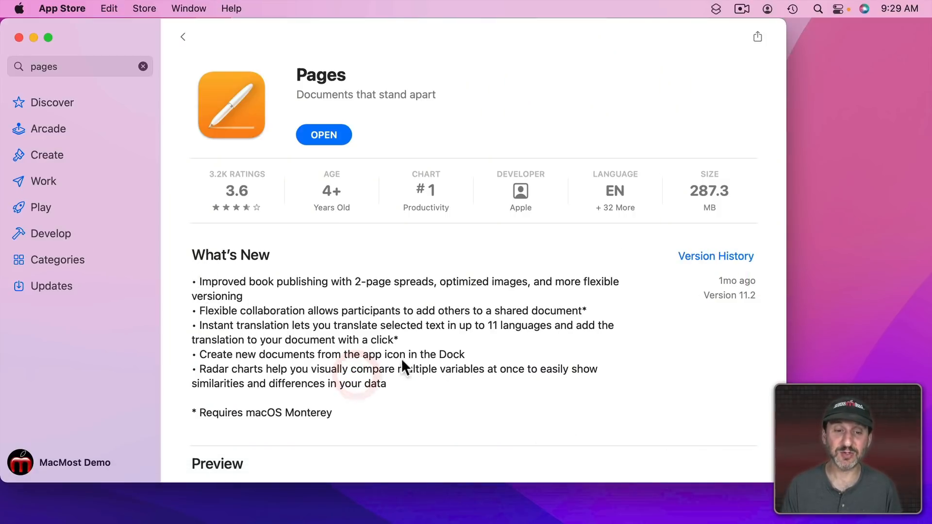
pyautogui.click(254, 281)
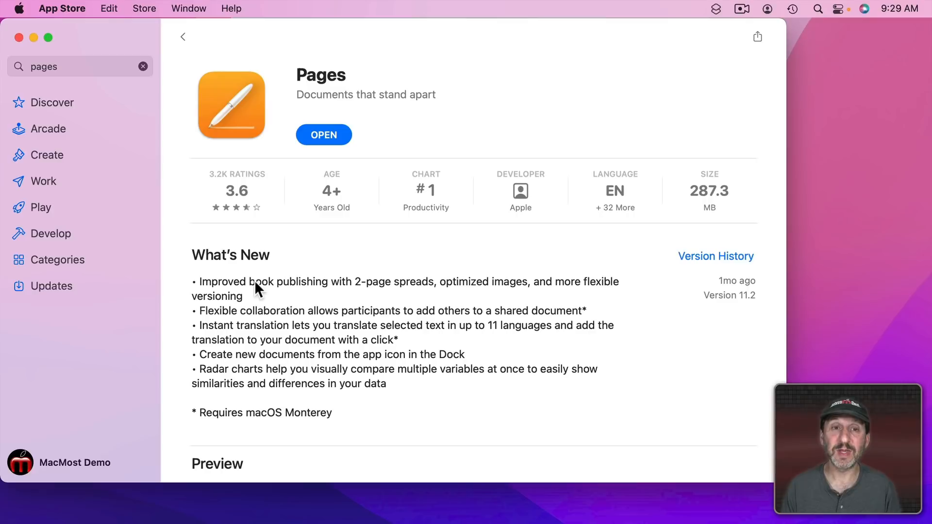
# Step: Run the pinned Screen Capture Text to Clipboard shortcut on the Pages What's New section and paste the text into the TextEdit document
pyautogui.click(717, 10)
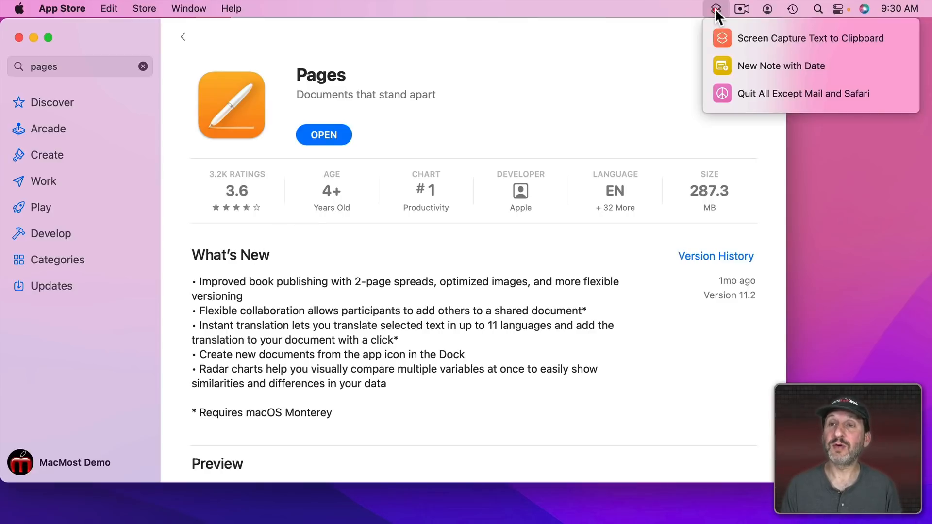
pyautogui.click(747, 41)
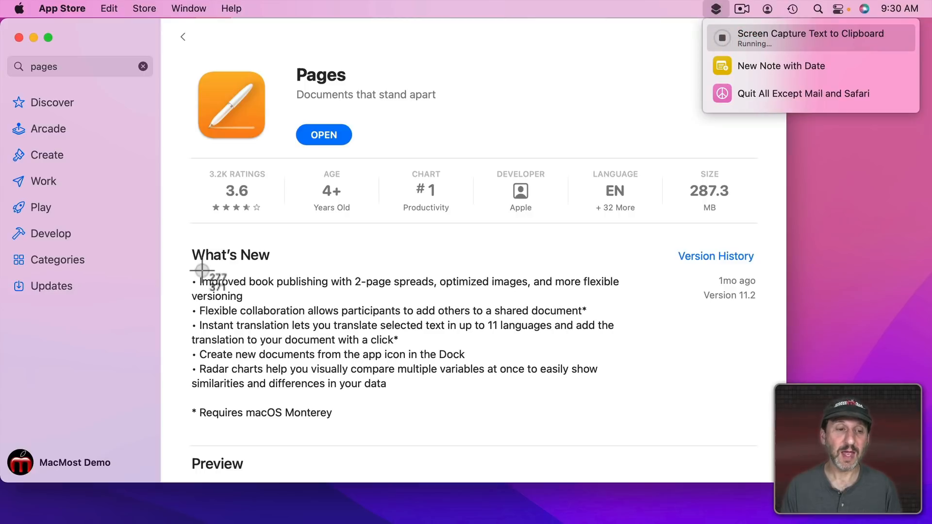
pyautogui.moveTo(183, 243); pyautogui.dragTo(631, 428)
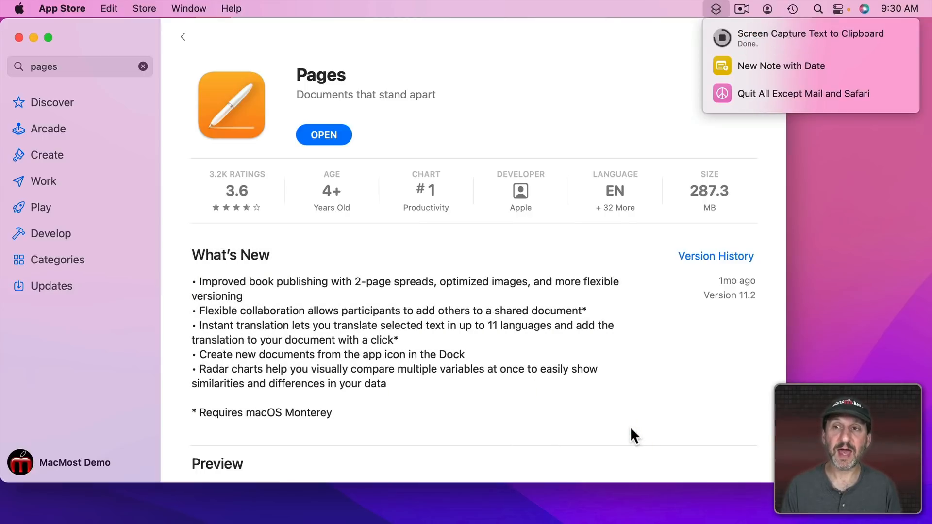
pyautogui.press('super+Tab')
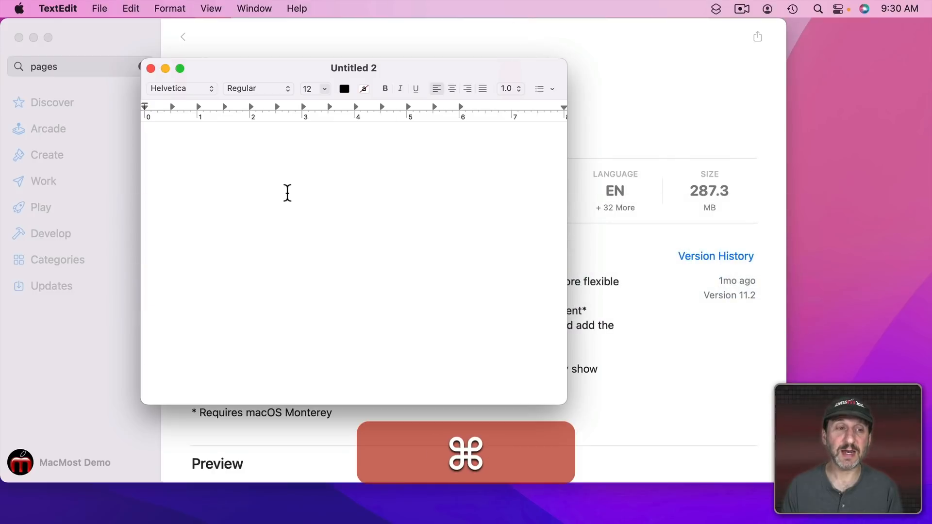
pyautogui.press('super+v')
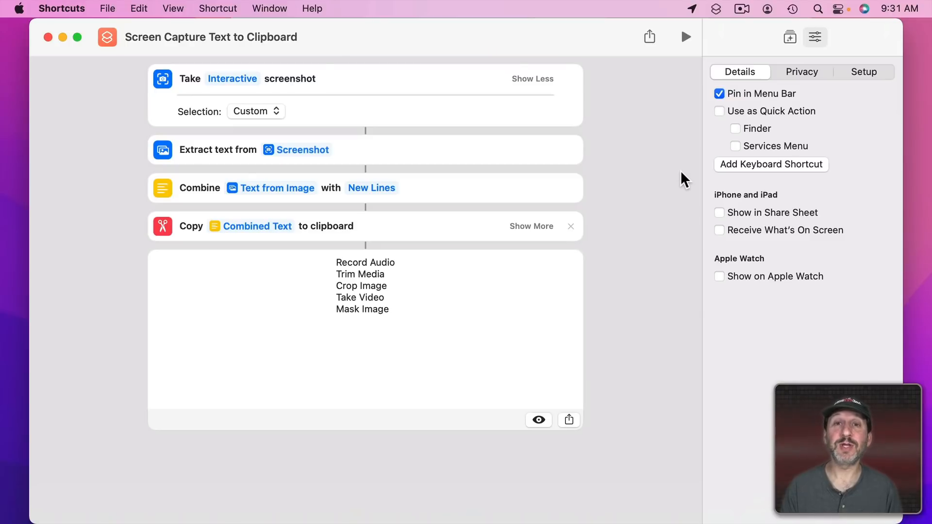
# Step: Enable the shortcut as a Quick Action in the Services Menu and assign Shift+Command+7 as its keyboard shortcut
pyautogui.click(750, 109)
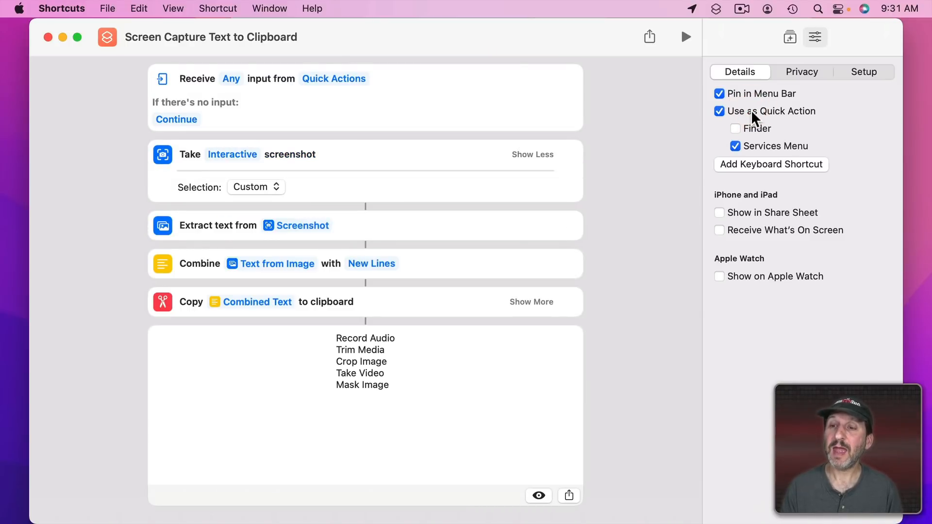
pyautogui.click(738, 164)
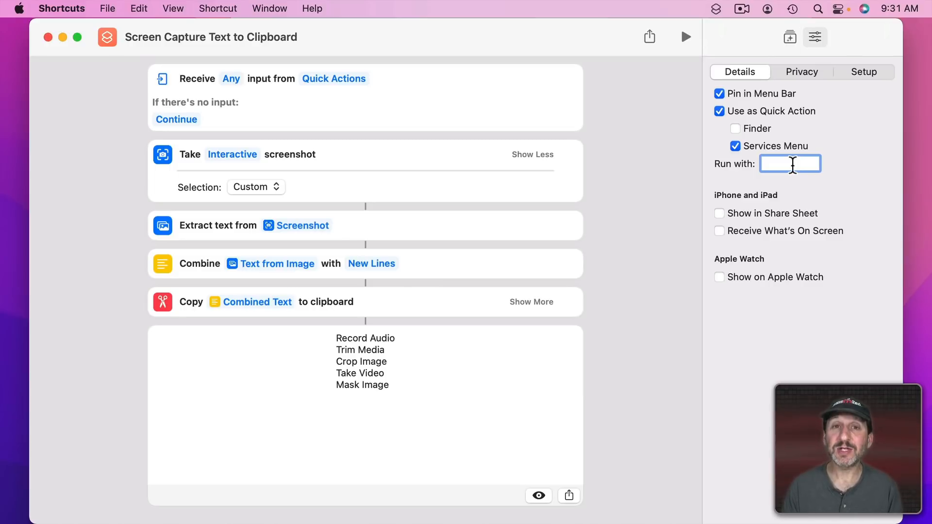
pyautogui.press('shift+super')
pyautogui.press('shift+super+7')
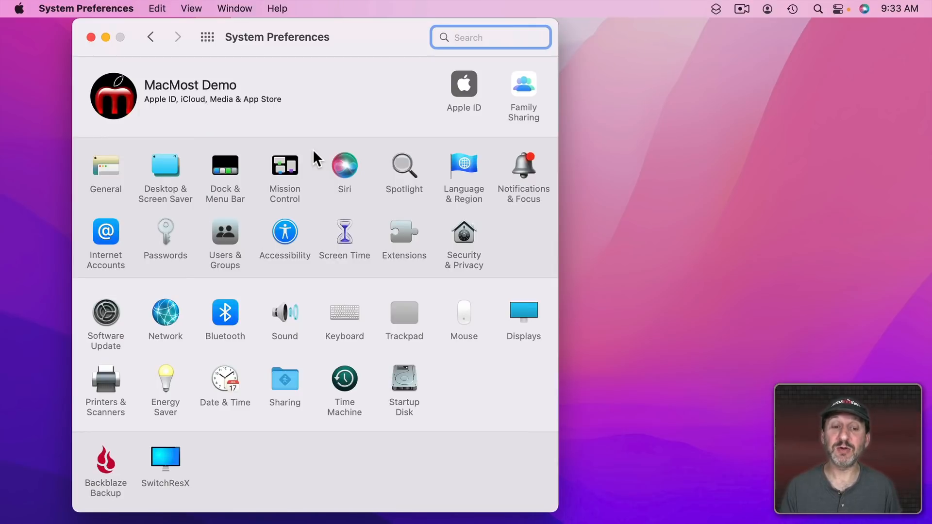
# Step: Open the Energy Saver preferences and look up Screen Capture Text to Clipboard among the available services
pyautogui.click(171, 384)
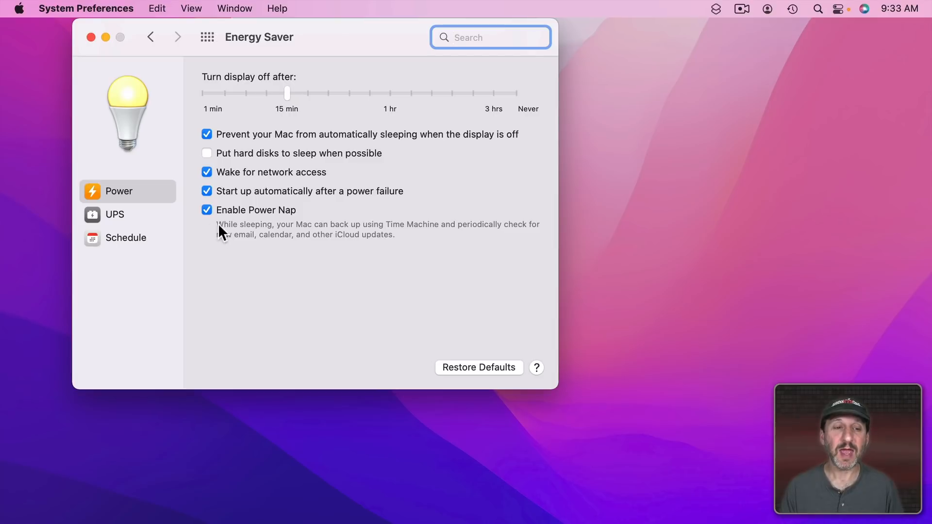
pyautogui.click(717, 10)
pyautogui.click(711, 8)
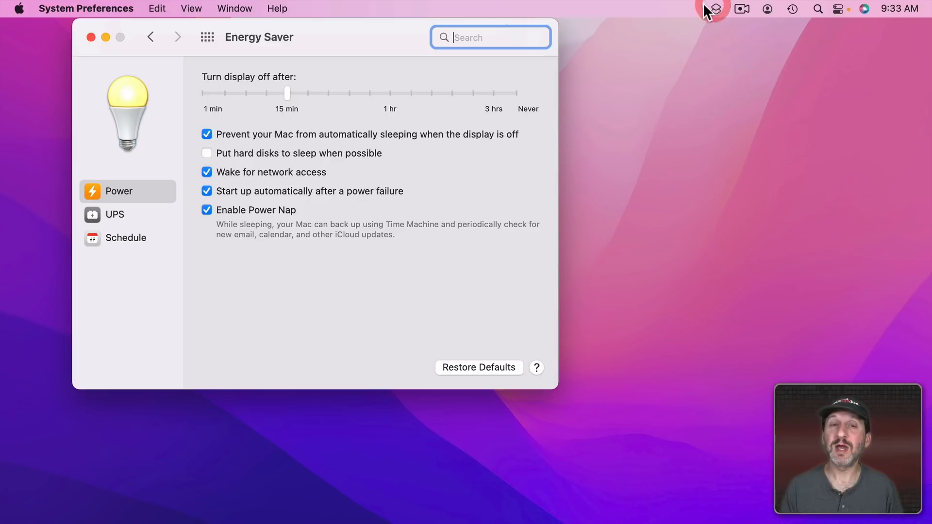
pyautogui.click(78, 7)
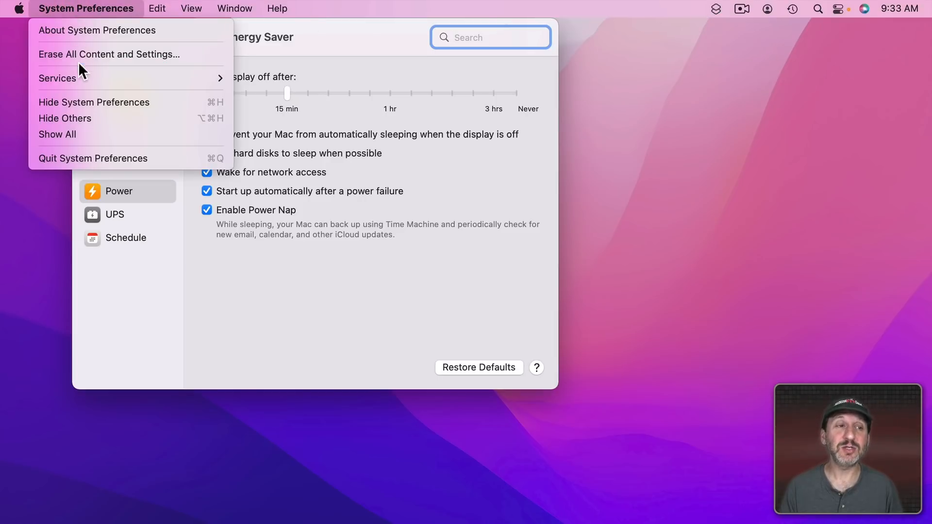
pyautogui.moveTo(81, 78)
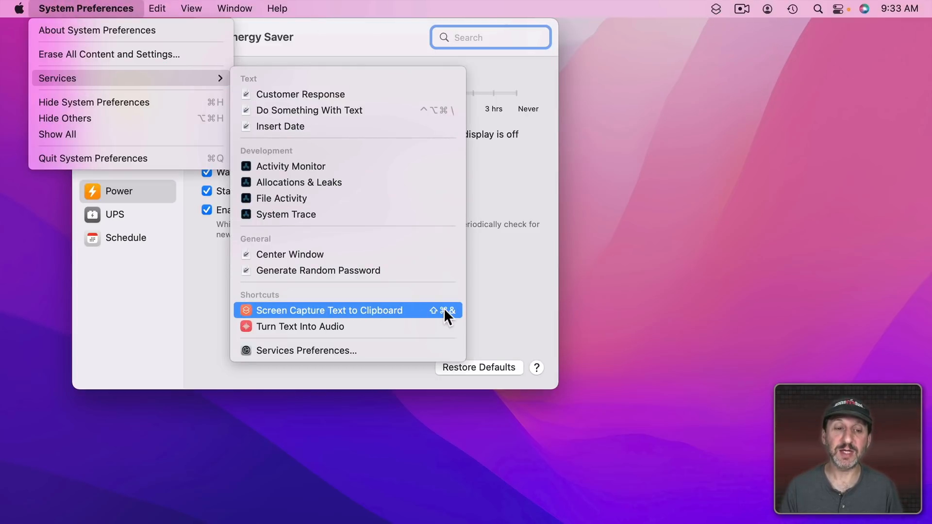
pyautogui.click(513, 296)
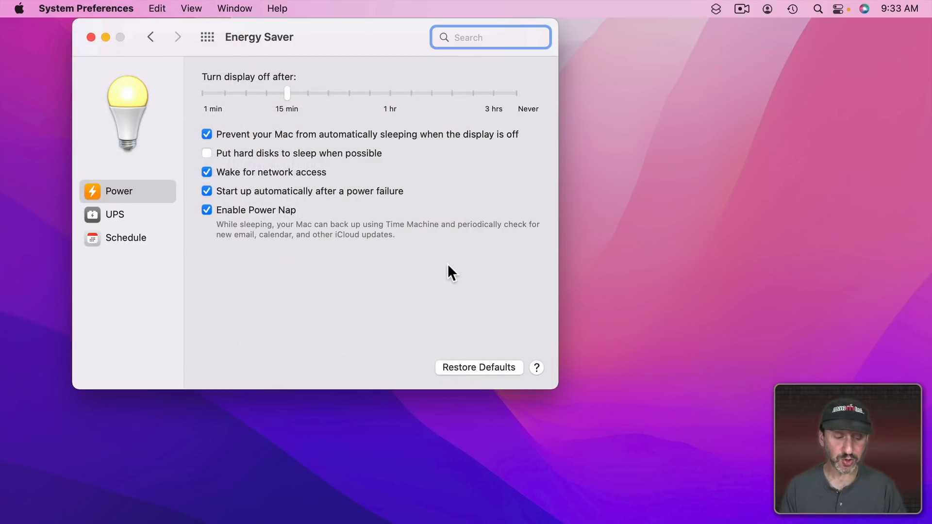
# Step: Capture the Power Nap description in Energy Saver with the shortcut and paste its text into the TextEdit document
pyautogui.press('super+shift+7')
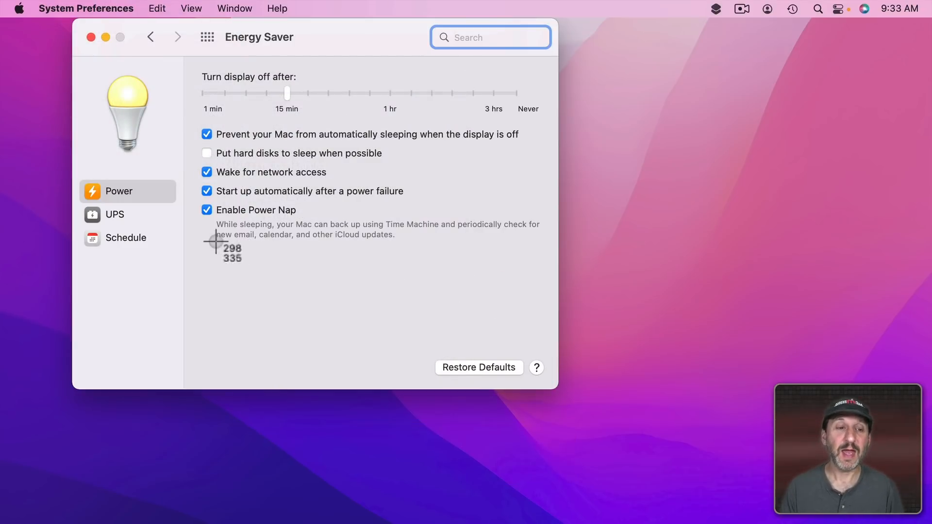
pyautogui.moveTo(212, 218); pyautogui.dragTo(547, 243)
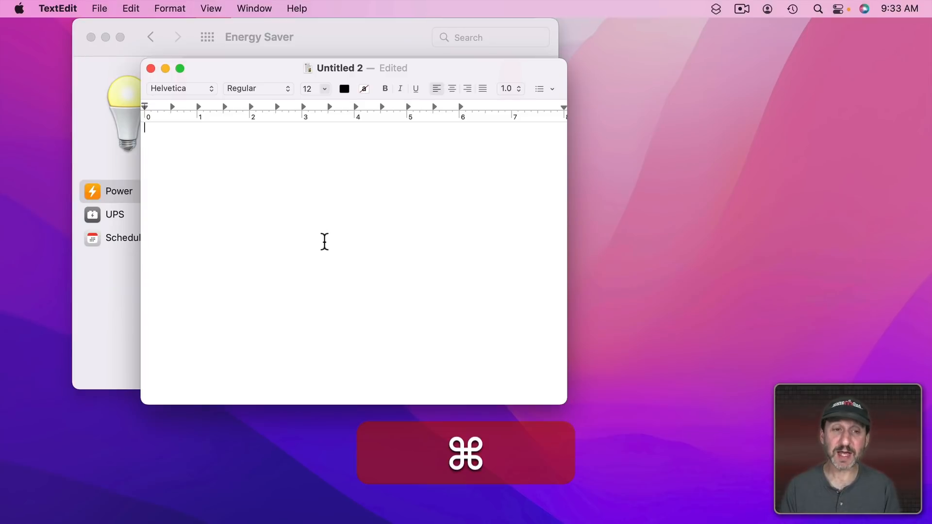
pyautogui.write('While sleeping, your Mac can back up using Time Machine and periodically check for new email, calendar, and other iCloud updates.')
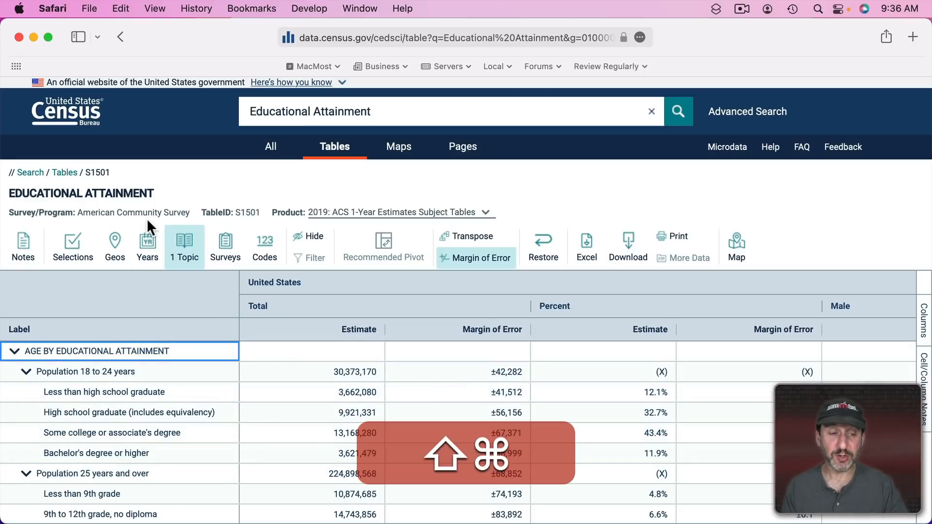
# Step: Capture the four age 18 to 24 education rows with total estimates, paste them into TextEdit and put a tab between the first label and figure
pyautogui.press('shift+super+4')
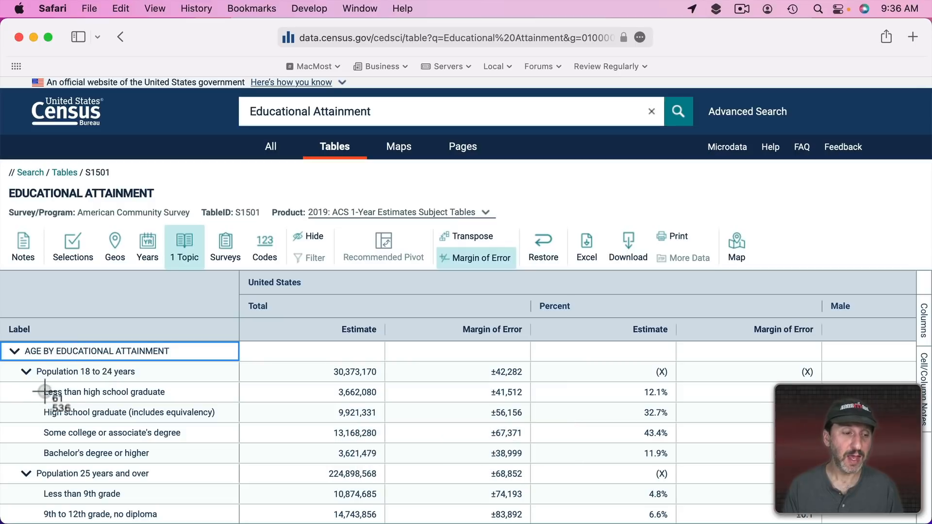
pyautogui.moveTo(39, 384); pyautogui.dragTo(381, 461)
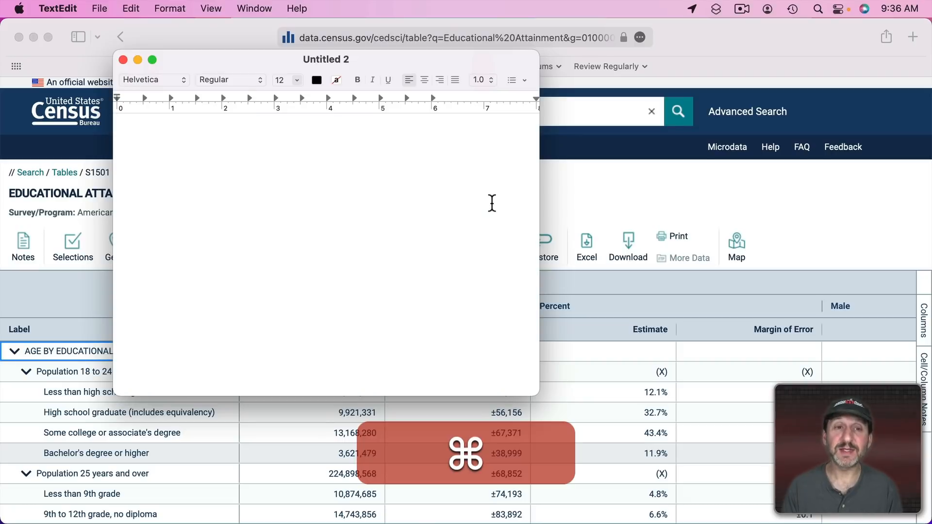
pyautogui.write("Less than high school graduate 3,662,080 High school graduate (includes equivalency) 9,921,331 Some college or associate's degree 13,168,280 Bachelor's degree or higher 3,621,479")
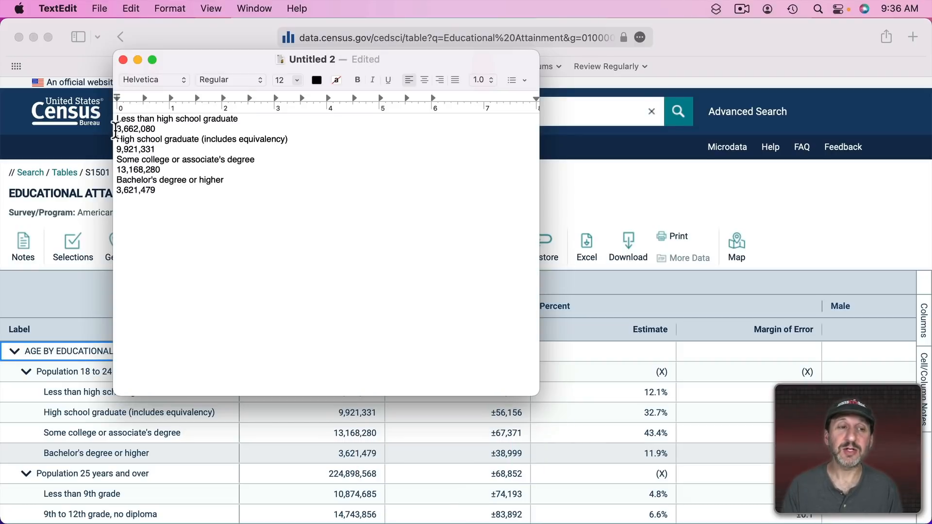
pyautogui.press('BackSpace')
pyautogui.press('Tab')
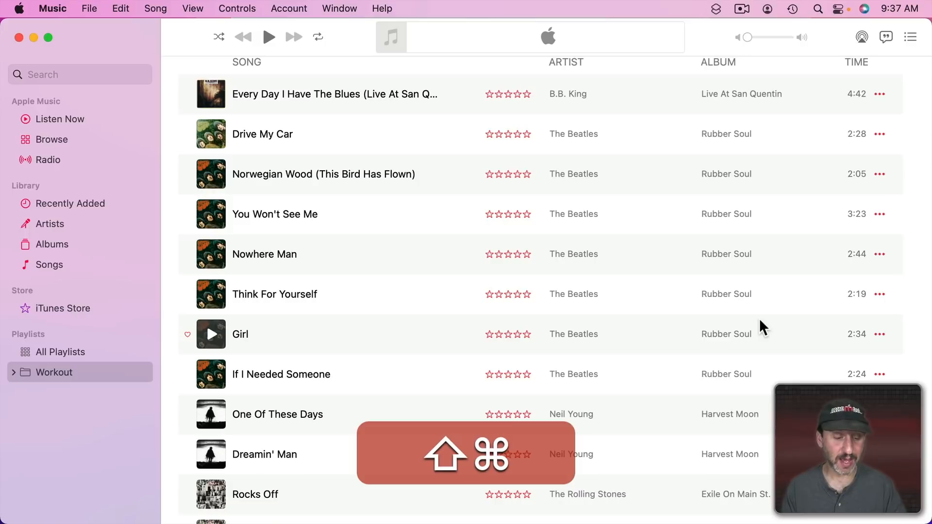
# Step: Capture the Music song titles from Every Day I Have The Blues to Rocks Off and paste them into the TextEdit document
pyautogui.press('super+shift+7')
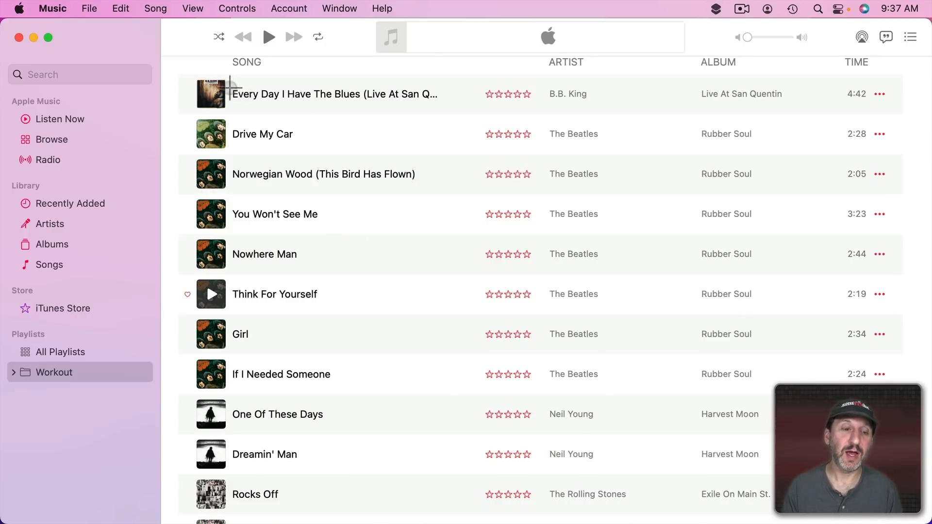
pyautogui.moveTo(228, 82); pyautogui.dragTo(478, 509)
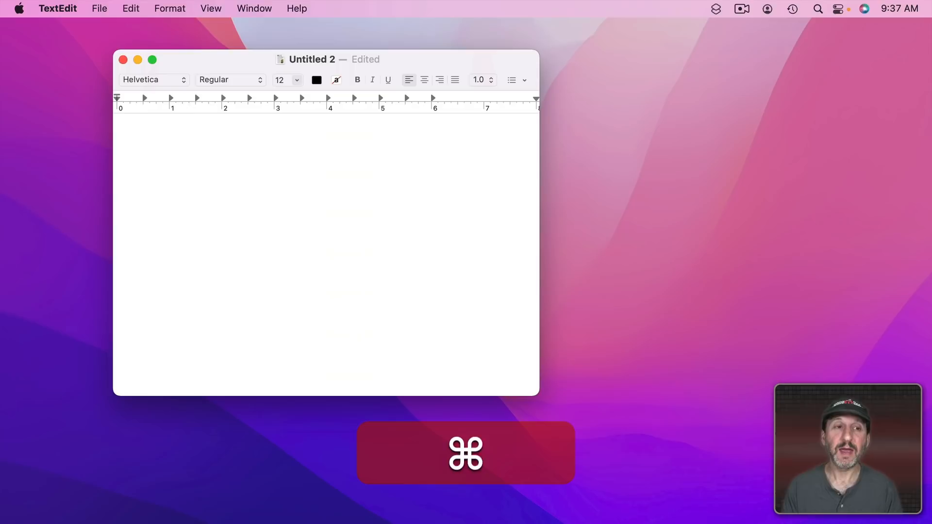
pyautogui.write("Every Day I Have The Blues (Live At San Q... Drive My Car Norwegian Wood (This Bird Has Flown) You Won't See Me Nowhere Man Think For Yourself Girl If I Needed Someone One Of These Days Dreamin' Man Rocks Off")
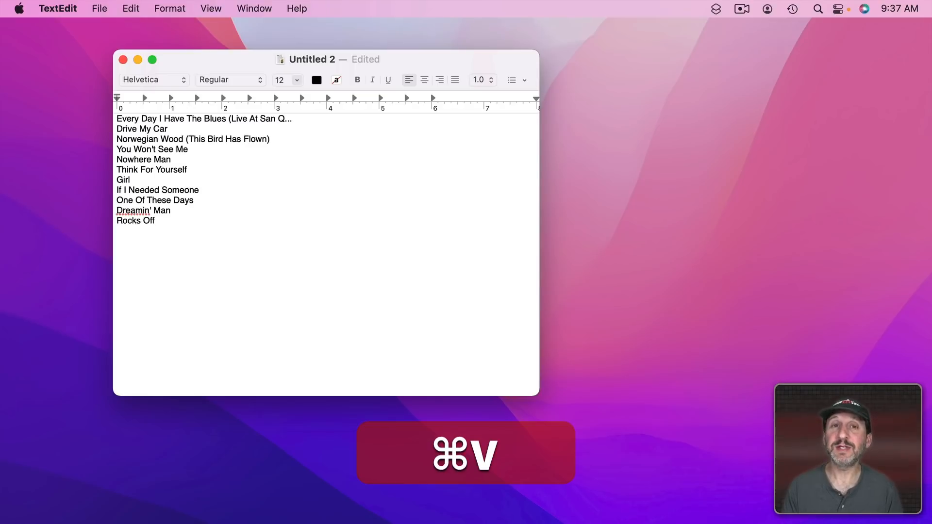